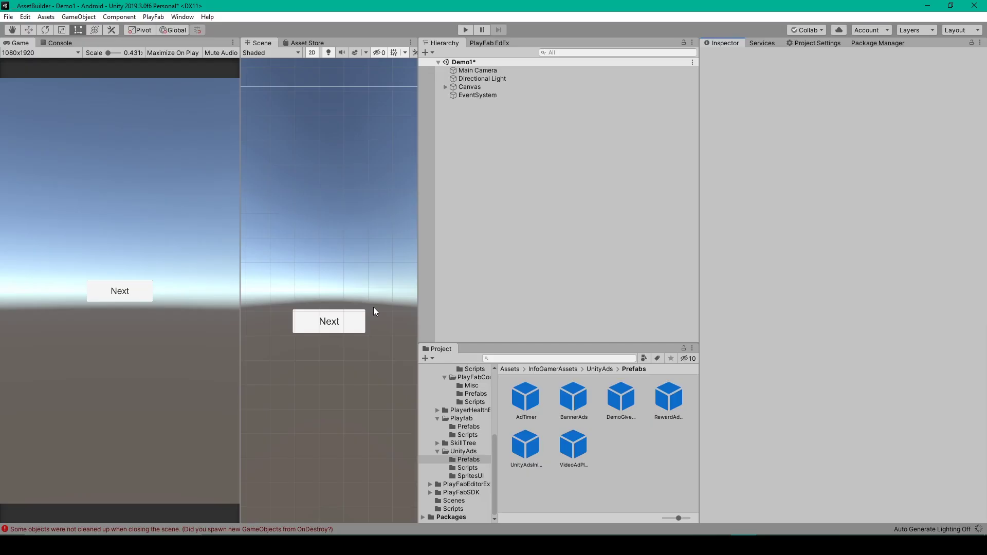
Step: Bring up Build Settings, move it aside, and close it to return to the Demo1 scene
{"action": "key", "text": "ctrl+shift+b"}
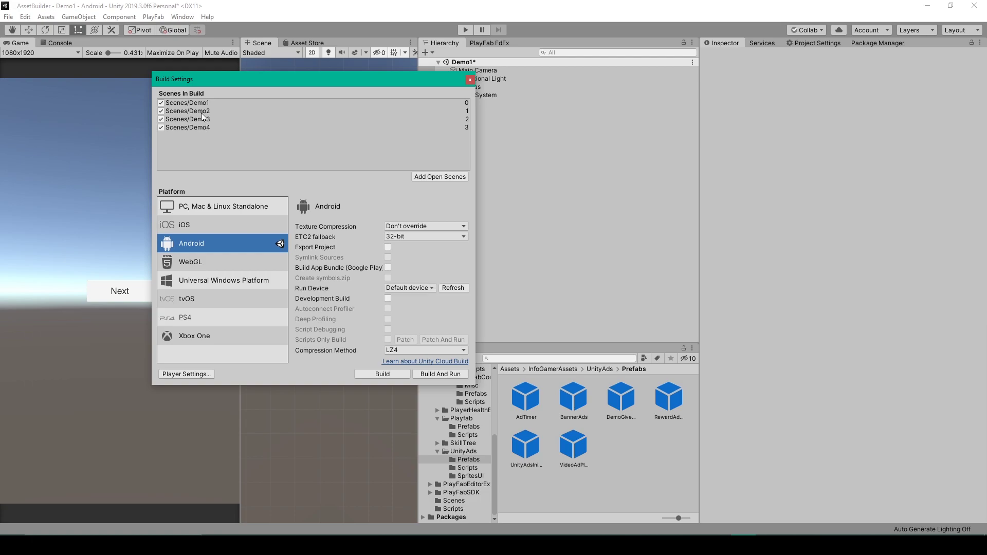
{"action": "left_click_drag", "start_coordinate": [229, 76], "coordinate": [468, 67]}
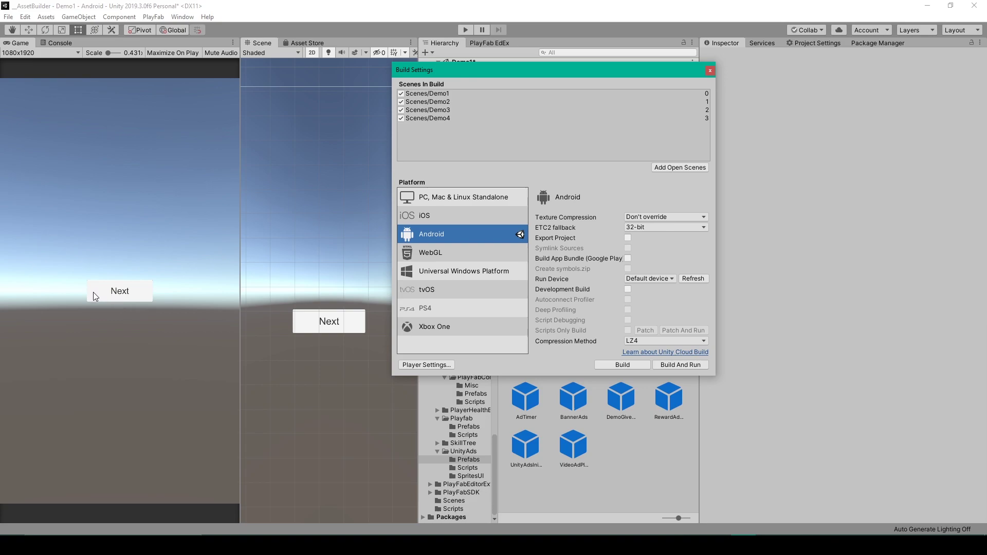
{"action": "left_click", "coordinate": [710, 70]}
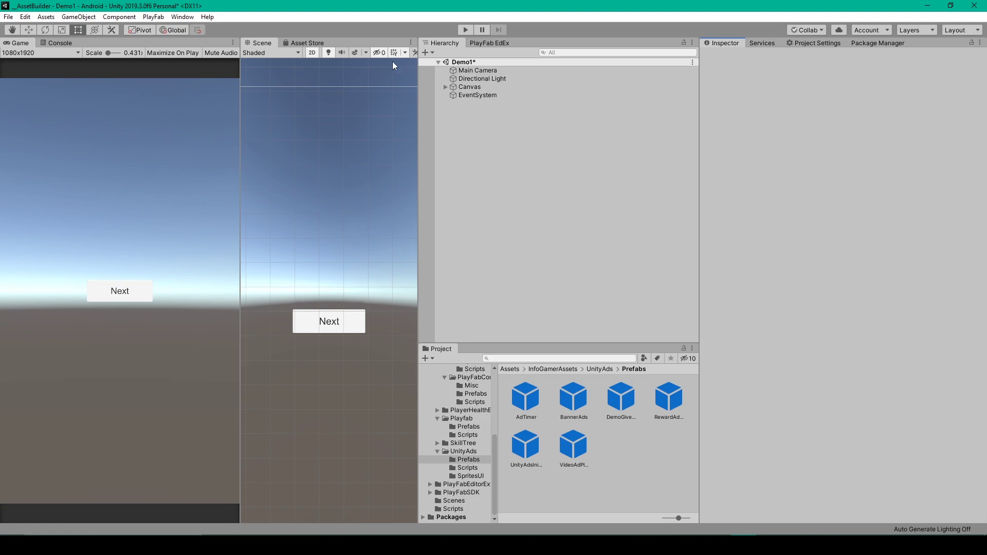
Step: Open the Services panel from Window > General > Services
{"action": "left_click", "coordinate": [186, 21]}
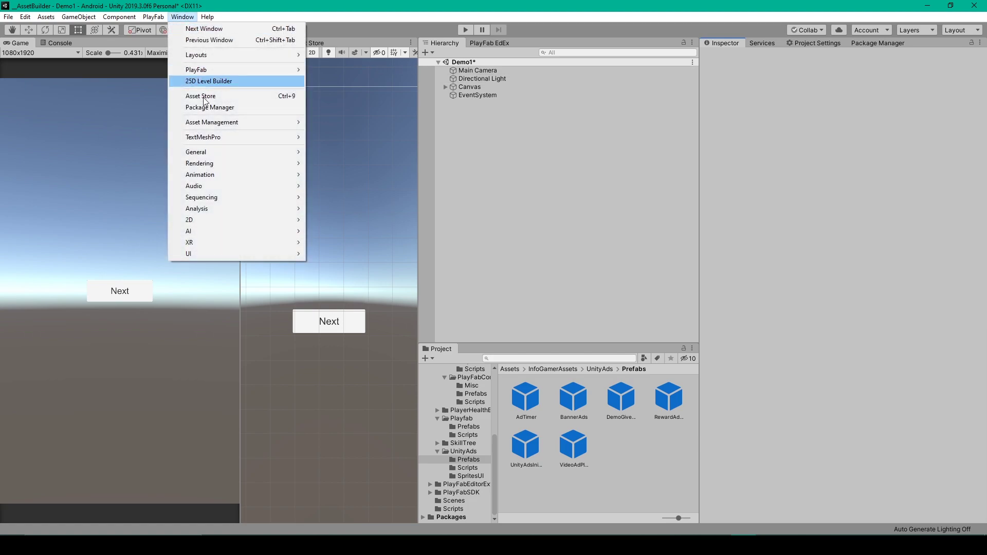
{"action": "mouse_move", "coordinate": [220, 153]}
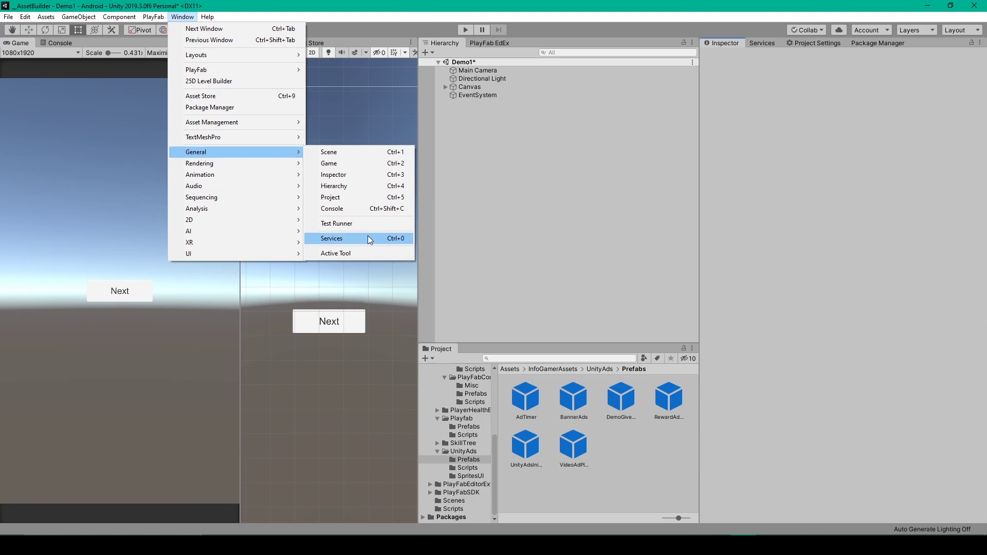
{"action": "left_click", "coordinate": [334, 237]}
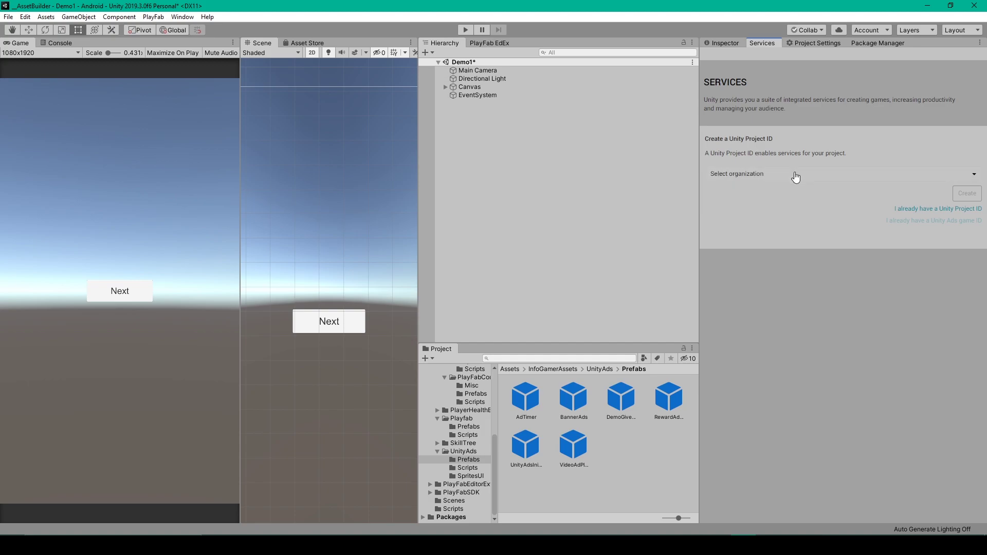
Step: Choose the InfoGamer organization, then switch to linking an existing Unity Project ID
{"action": "left_click", "coordinate": [796, 177]}
{"action": "left_click", "coordinate": [812, 190]}
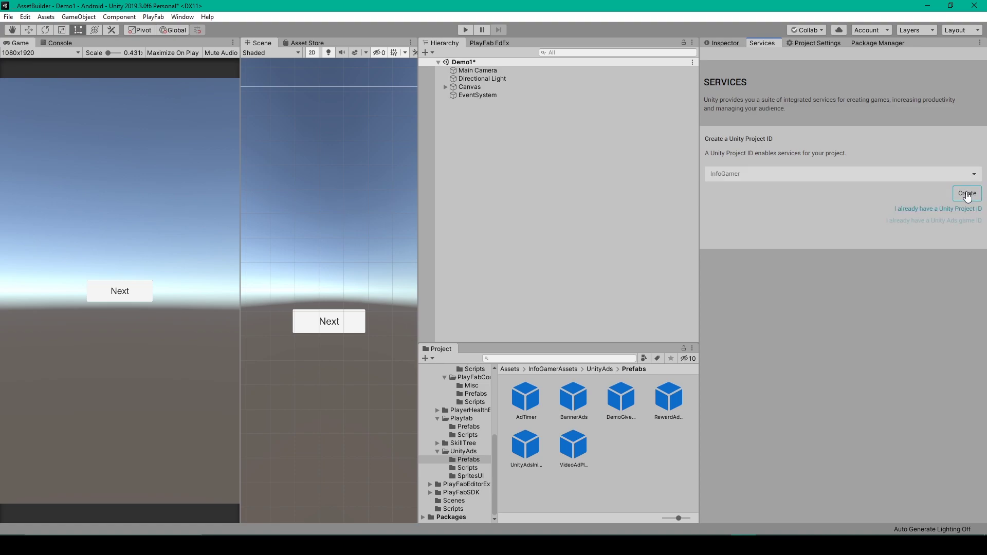
{"action": "left_click", "coordinate": [967, 194]}
{"action": "left_click", "coordinate": [911, 210]}
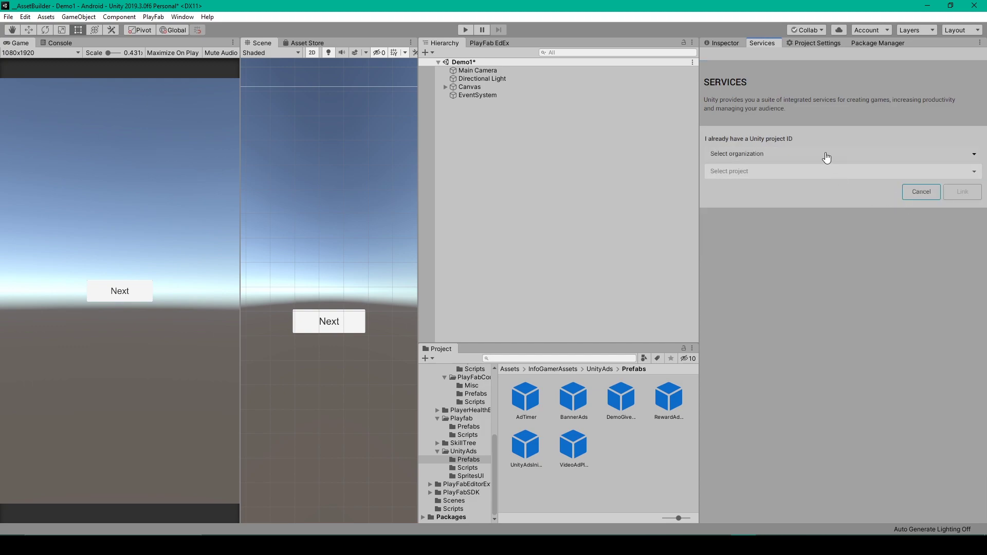
Step: Link the project to InfoGamer's Tutorial project and confirm the link
{"action": "left_click", "coordinate": [826, 157]}
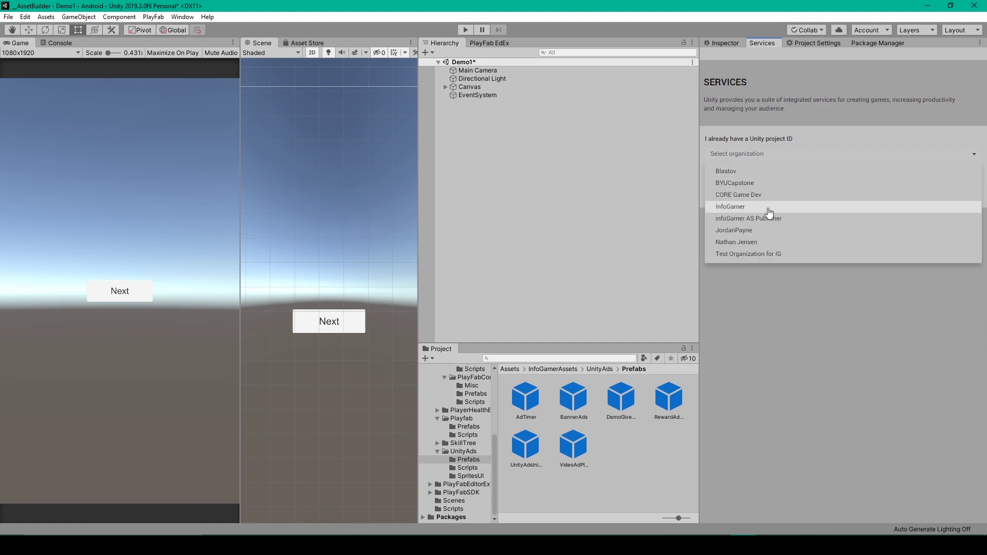
{"action": "left_click", "coordinate": [769, 211]}
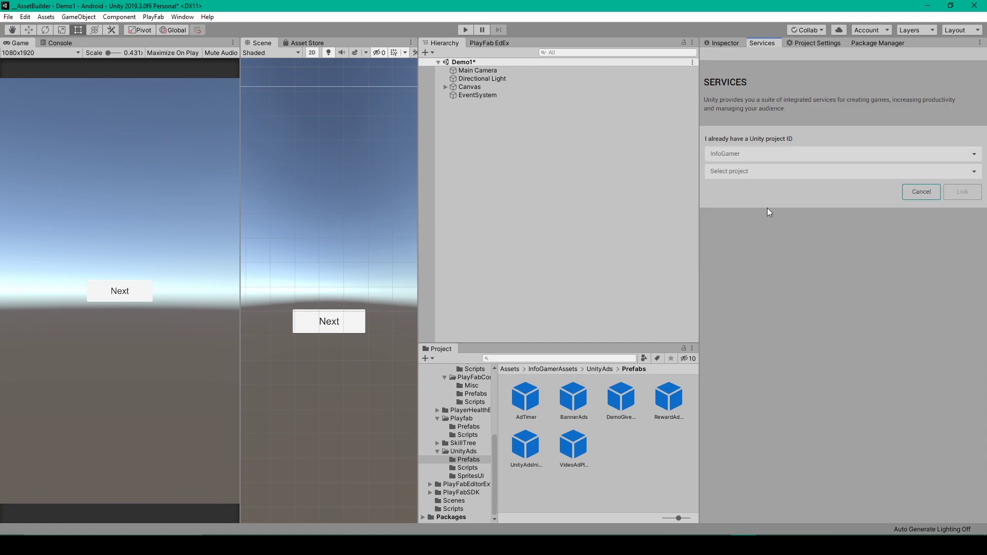
{"action": "left_click", "coordinate": [797, 173]}
{"action": "scroll", "coordinate": [779, 234], "scroll_direction": "down", "scroll_amount": 5}
{"action": "scroll", "coordinate": [780, 240], "scroll_direction": "down", "scroll_amount": 3}
{"action": "left_click", "coordinate": [780, 239]}
{"action": "left_click", "coordinate": [962, 192]}
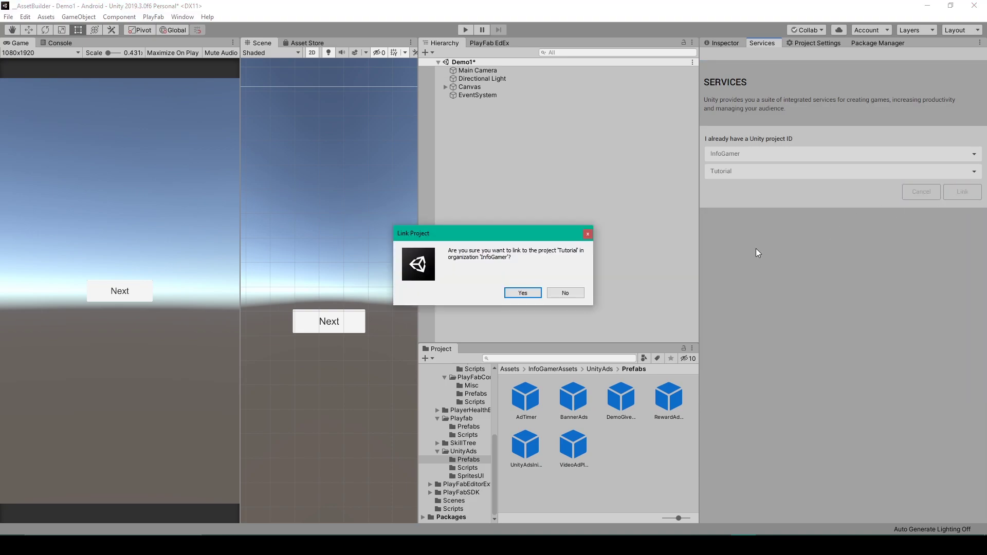
{"action": "left_click", "coordinate": [521, 293]}
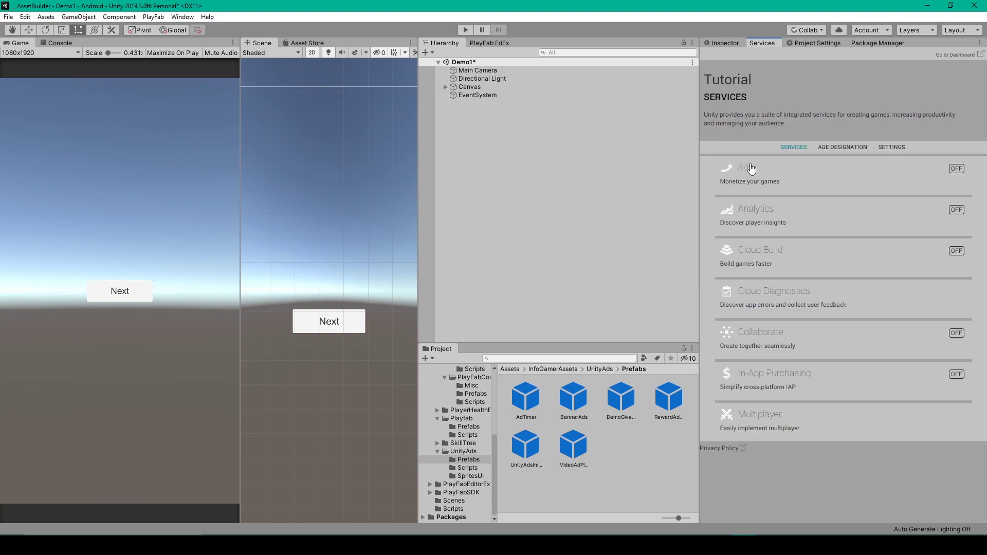
Step: Open Ads in the Services list and switch Unity Ads on
{"action": "left_click", "coordinate": [751, 175]}
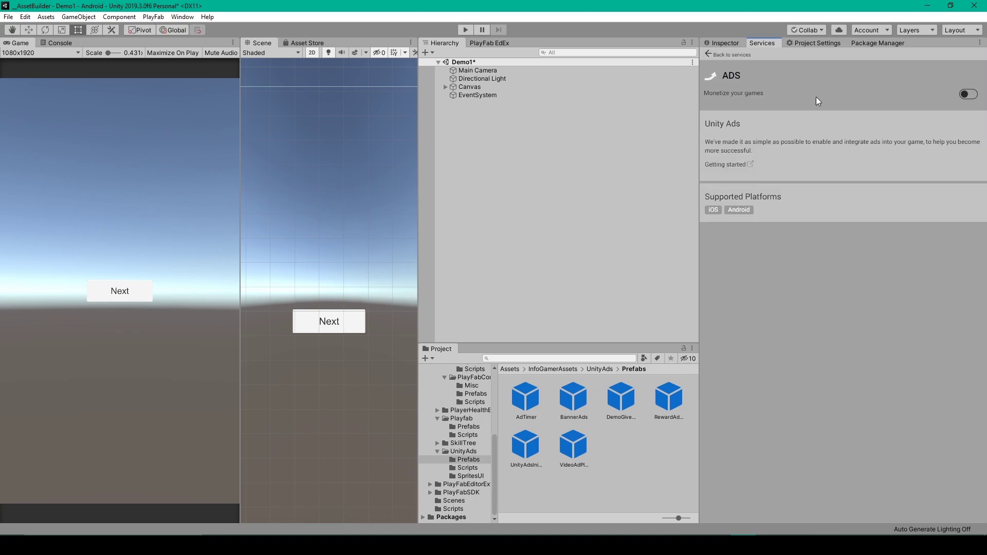
{"action": "left_click", "coordinate": [969, 96]}
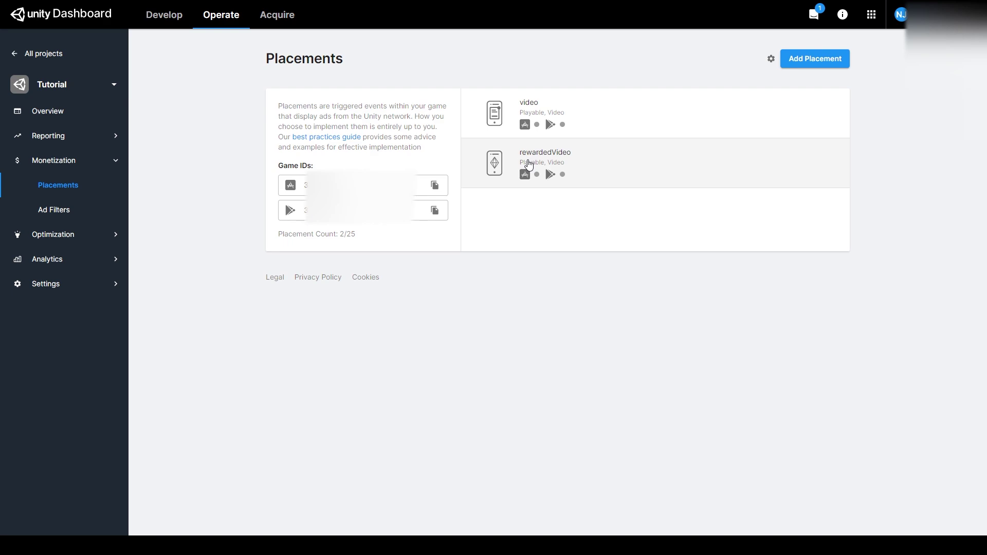
Step: Create a new placement with ID 'banner' and type Banner
{"action": "left_click", "coordinate": [822, 63]}
{"action": "left_click", "coordinate": [536, 209]}
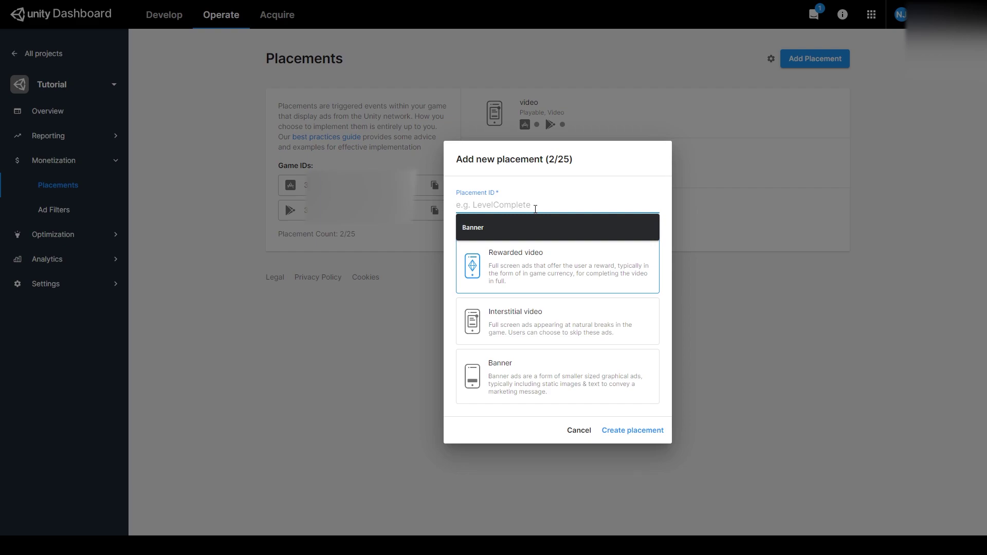
{"action": "type", "text": "banner"}
{"action": "left_click", "coordinate": [551, 372]}
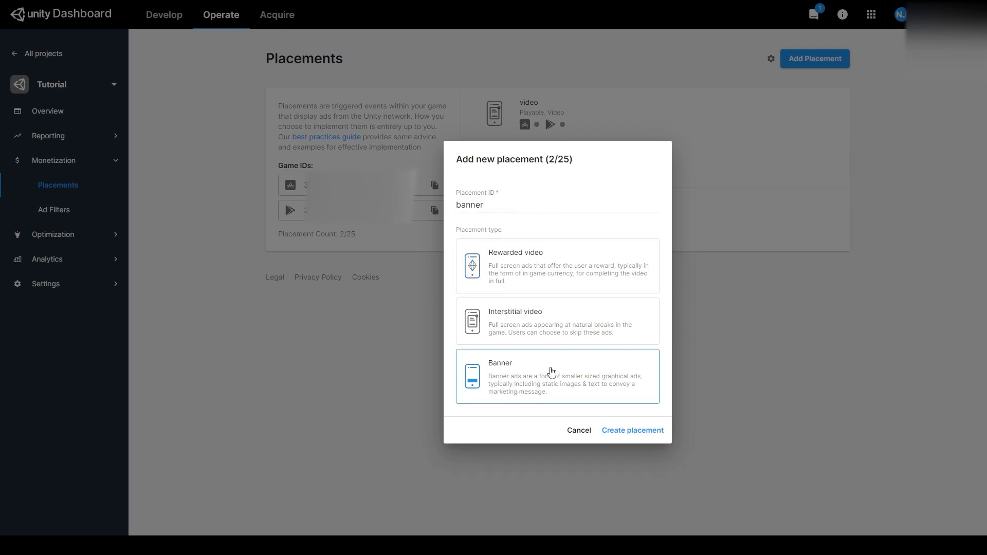
{"action": "left_click", "coordinate": [637, 433]}
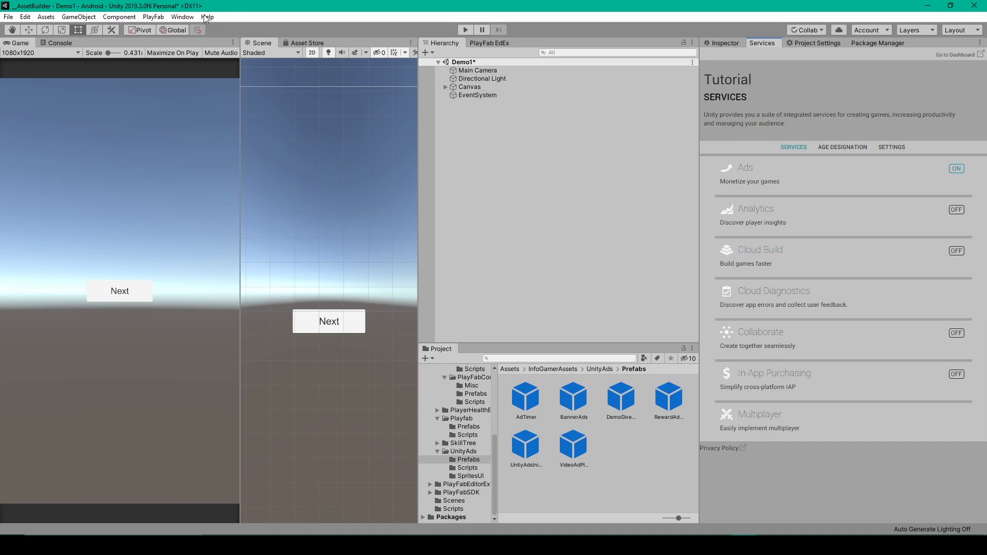
Step: In Package Manager, update the Advertisement package from 2.0.8 to 3.4.7
{"action": "left_click", "coordinate": [185, 18]}
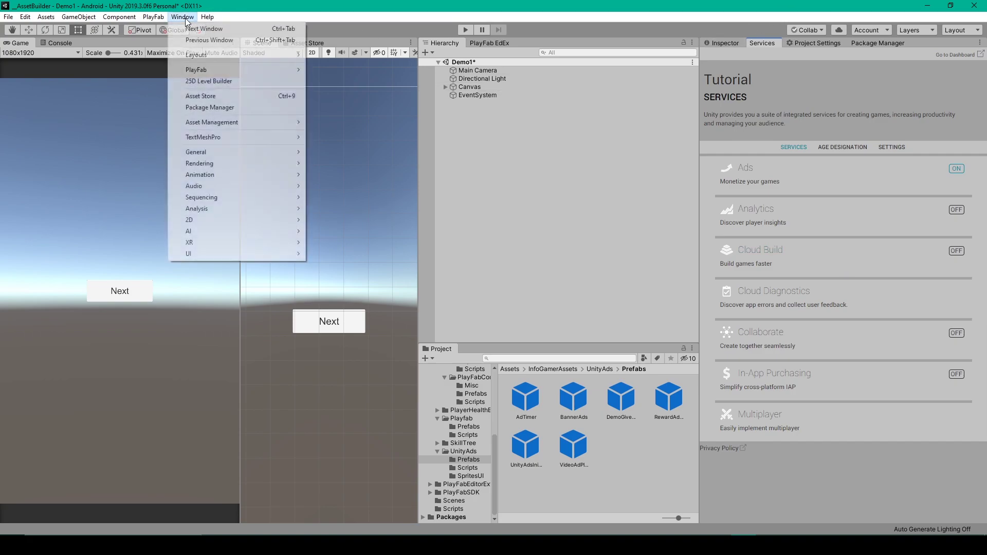
{"action": "left_click", "coordinate": [209, 108]}
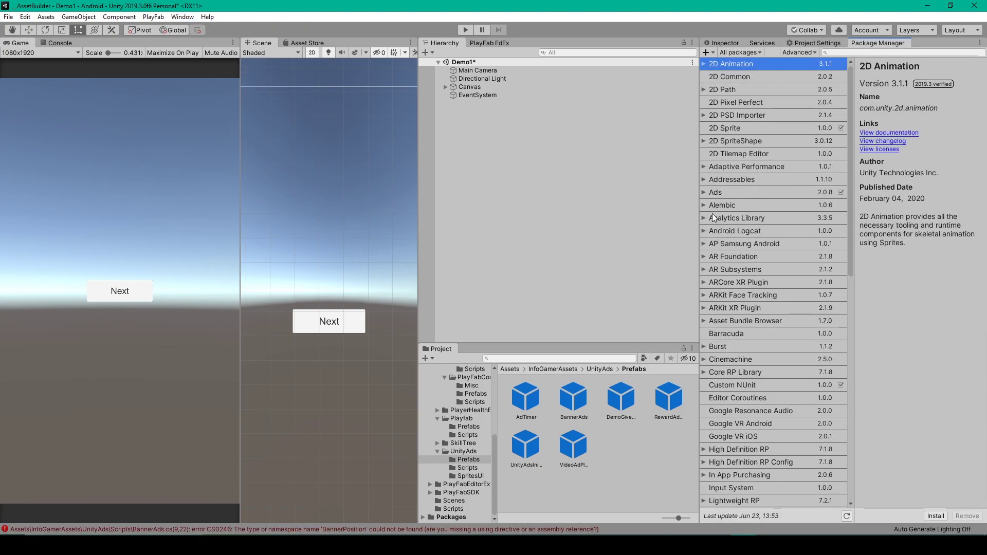
{"action": "left_click", "coordinate": [703, 192]}
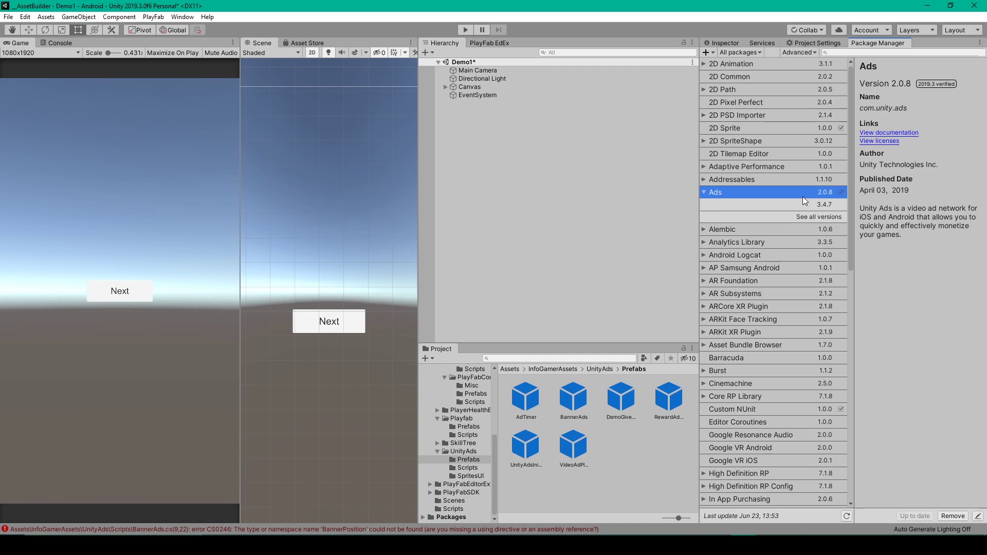
{"action": "left_click", "coordinate": [776, 206]}
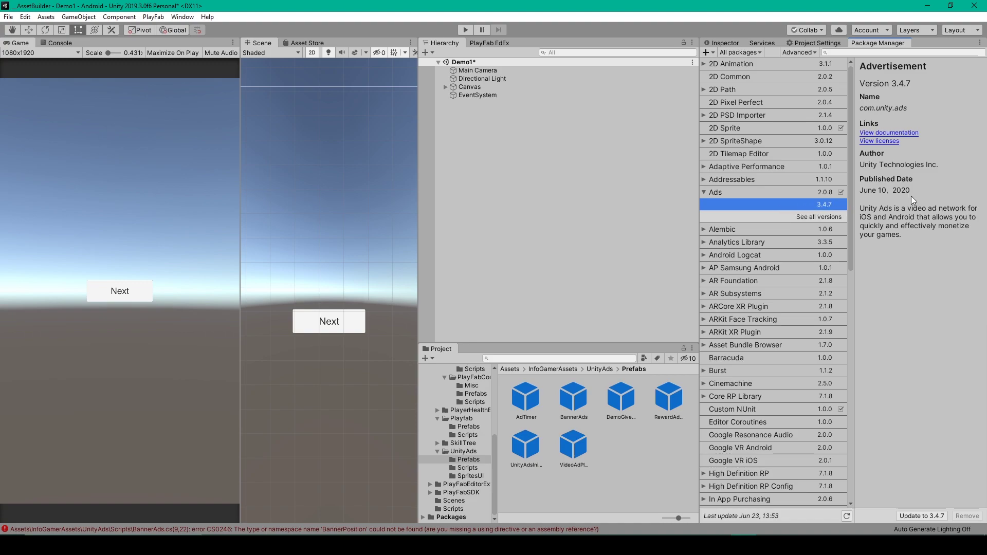
{"action": "left_click", "coordinate": [939, 517]}
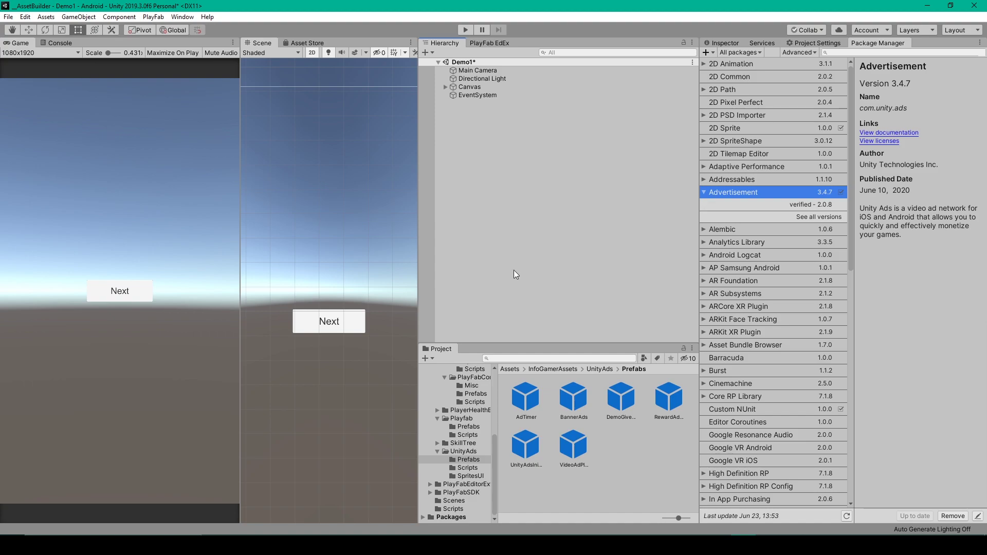
{"action": "left_click", "coordinate": [46, 17]}
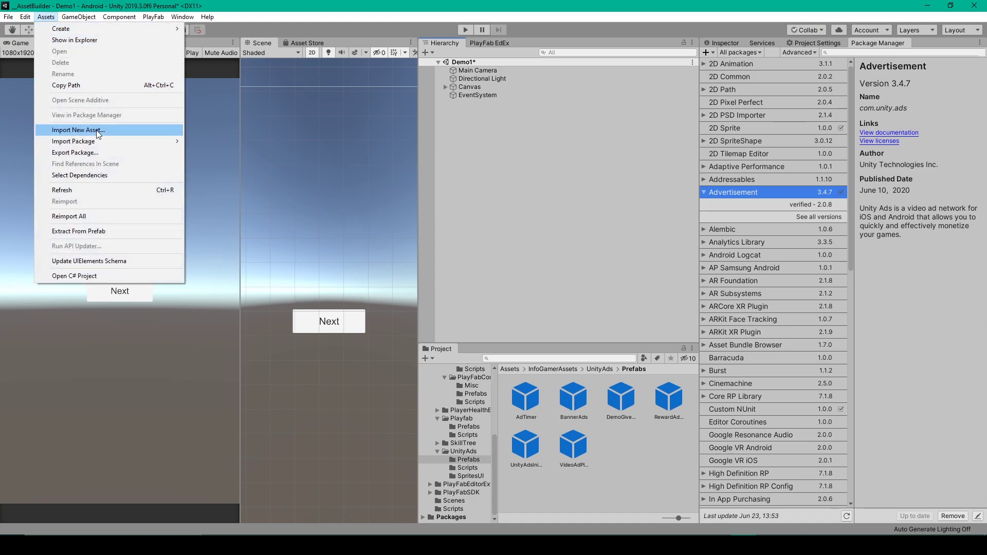
{"action": "mouse_move", "coordinate": [101, 142]}
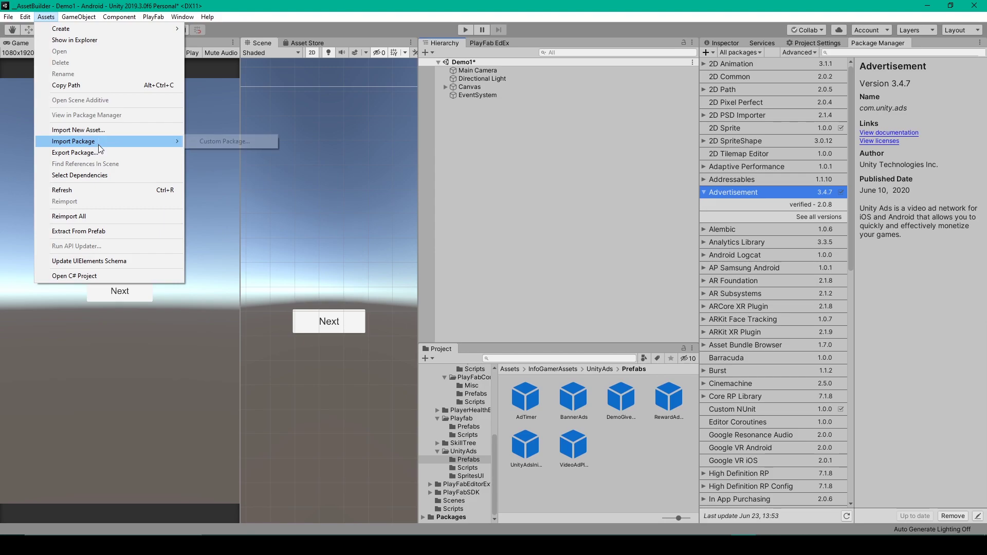
{"action": "left_click", "coordinate": [247, 146]}
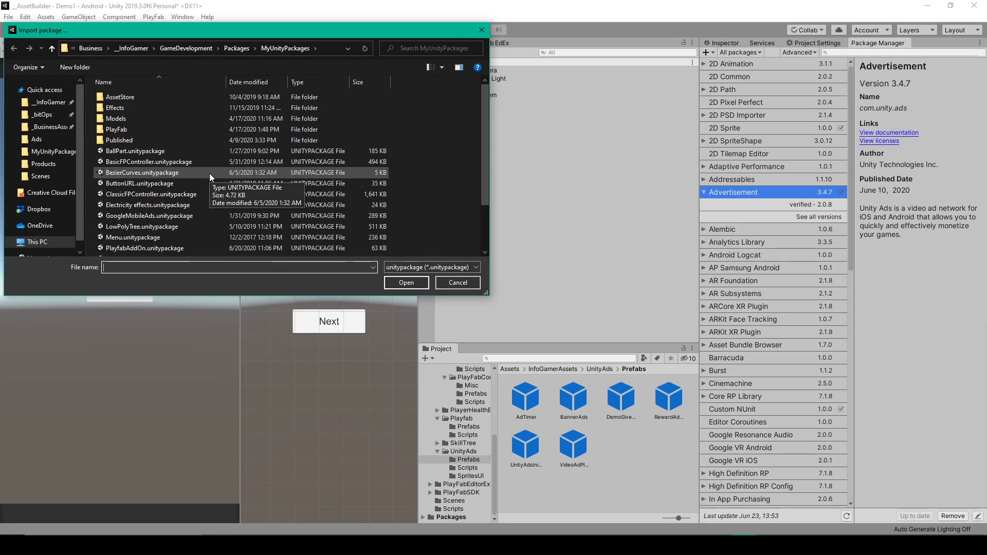
{"action": "scroll", "coordinate": [208, 174], "scroll_direction": "down", "scroll_amount": 2}
{"action": "left_click", "coordinate": [193, 250]}
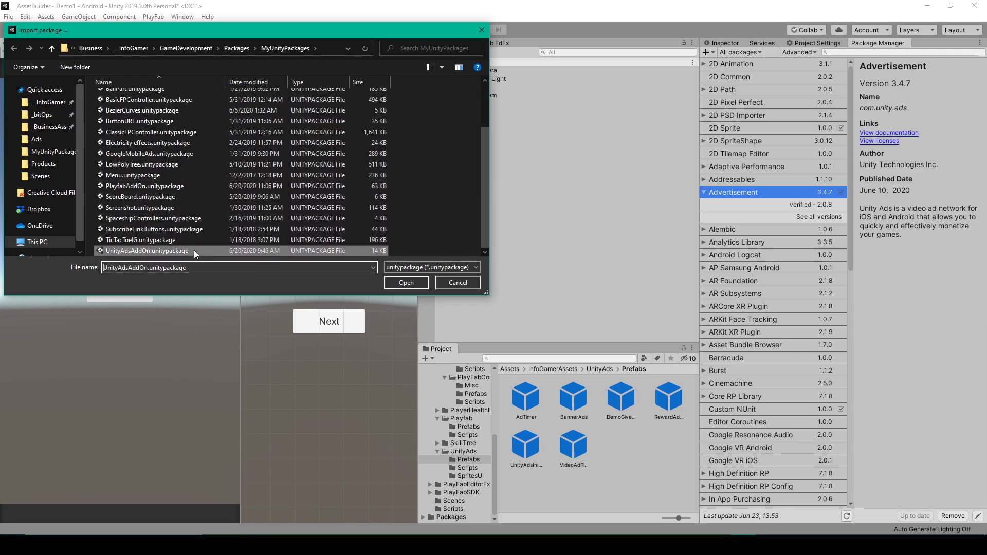
{"action": "left_click", "coordinate": [403, 286]}
{"action": "scroll", "coordinate": [363, 210], "scroll_direction": "down", "scroll_amount": 15}
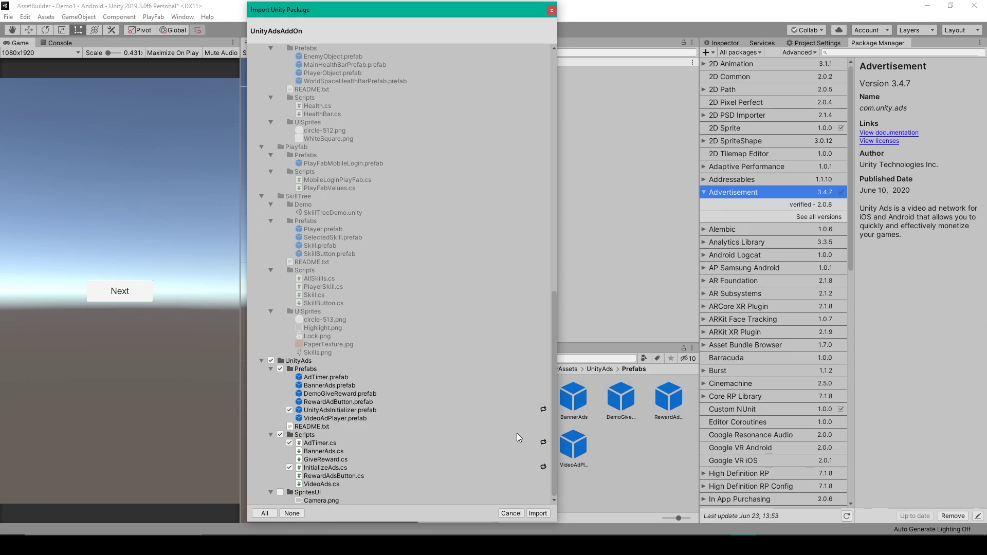
{"action": "left_click", "coordinate": [552, 10]}
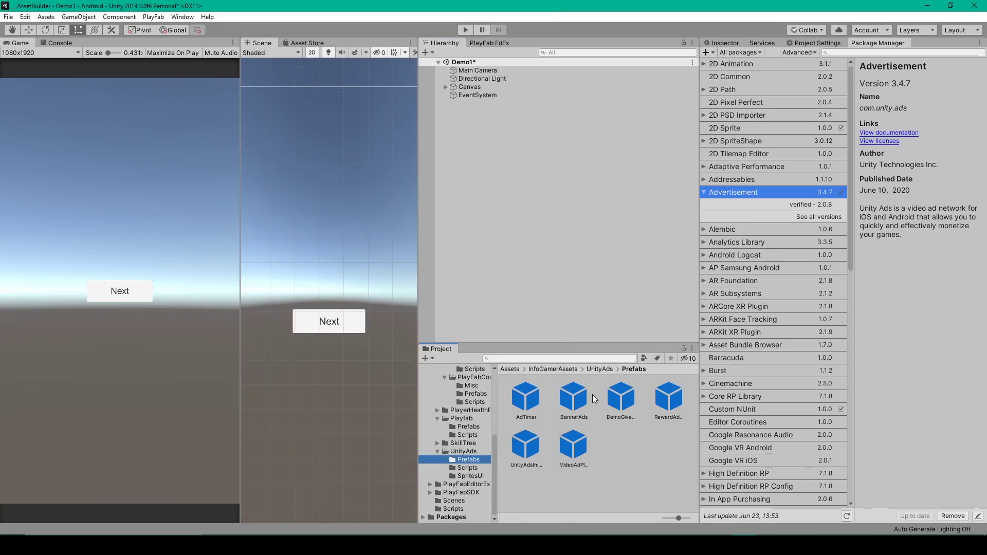
Step: Browse the UnityAds folders and select the UnityAdsInitializer prefab in the Inspector
{"action": "left_click", "coordinate": [470, 469]}
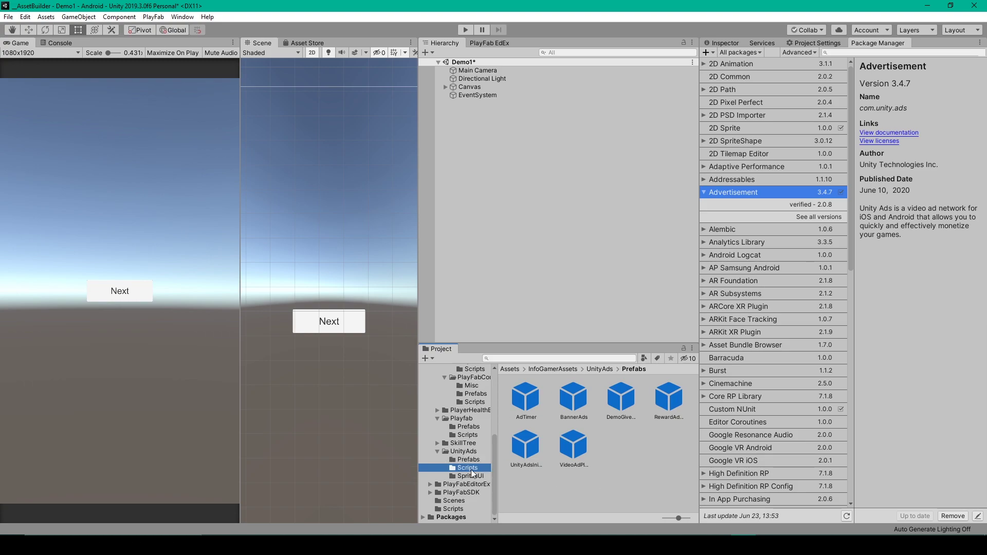
{"action": "left_click", "coordinate": [470, 476]}
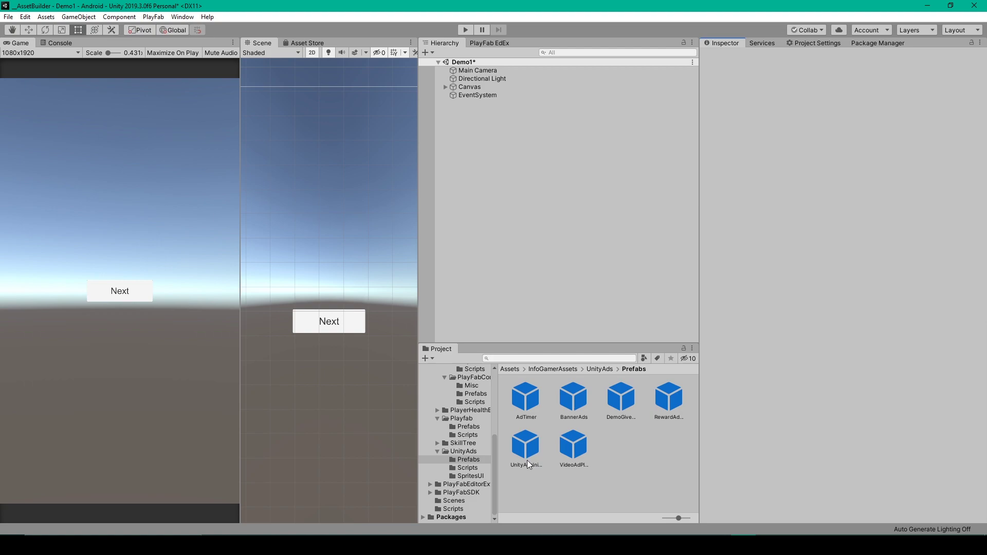
{"action": "left_click", "coordinate": [526, 459]}
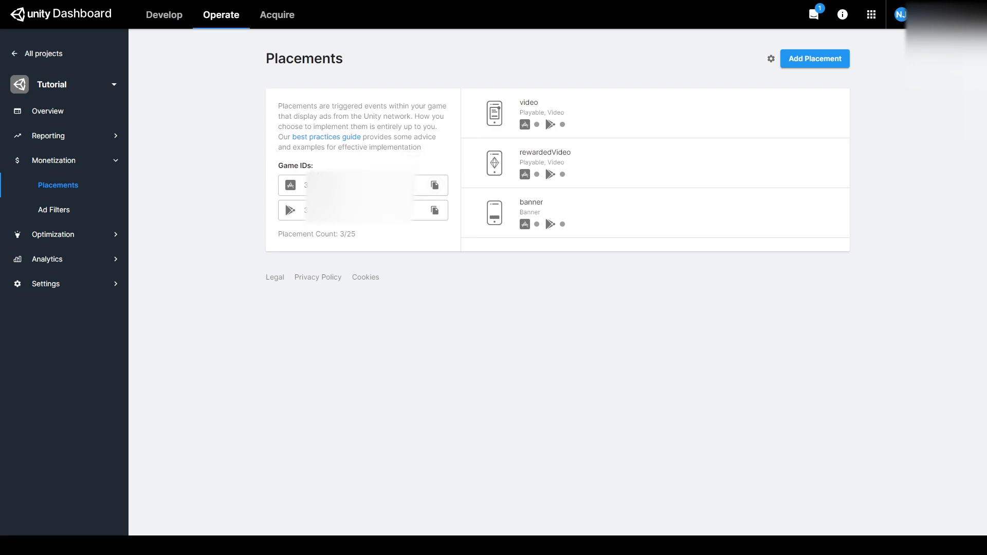
Step: Copy the first Game ID from the Placements page
{"action": "left_click", "coordinate": [434, 186]}
Step: Paste the Game IDs into UnityAdsInitializer's Android Id and iOS Id, and enable Test Mode
{"action": "key", "text": "alt+Tab"}
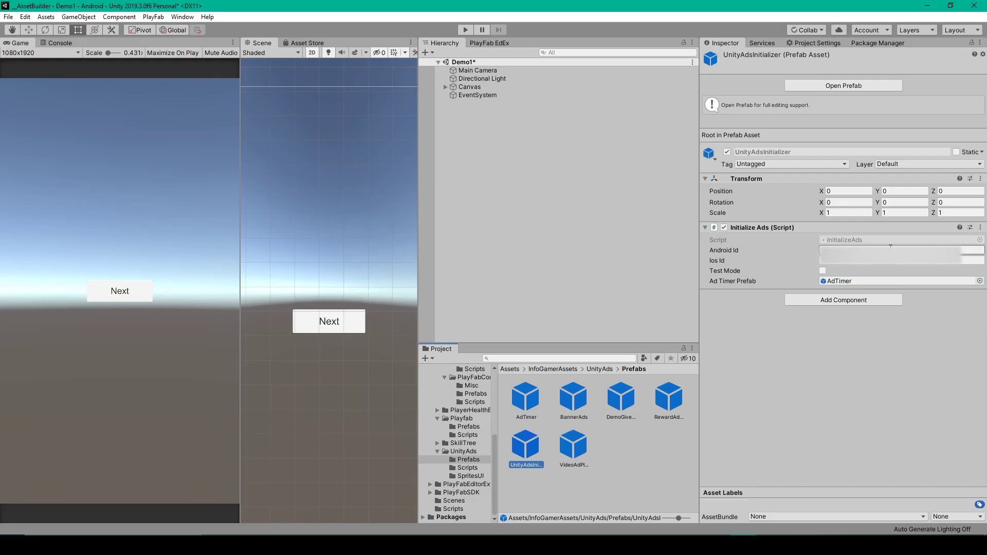
{"action": "left_click", "coordinate": [845, 260]}
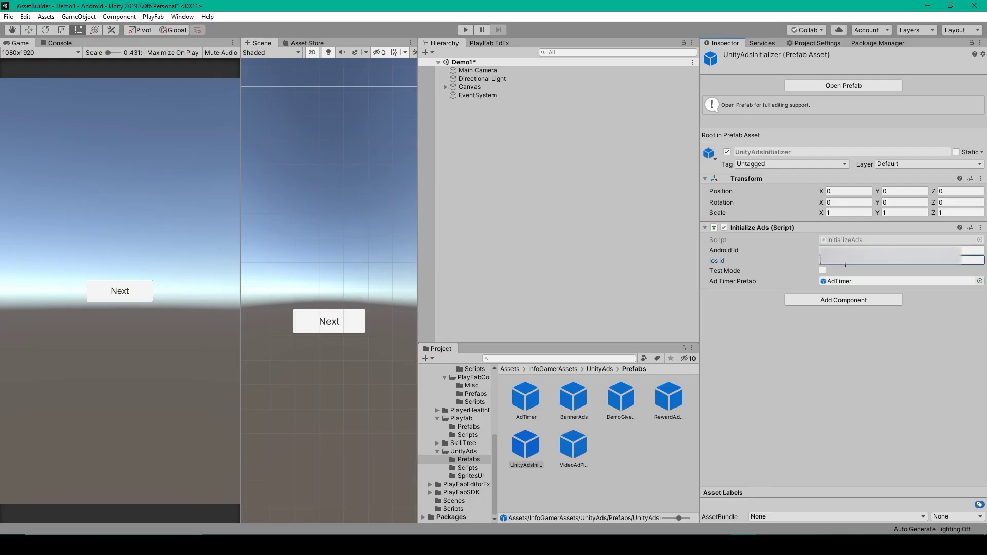
{"action": "key", "text": "shift+Tab"}
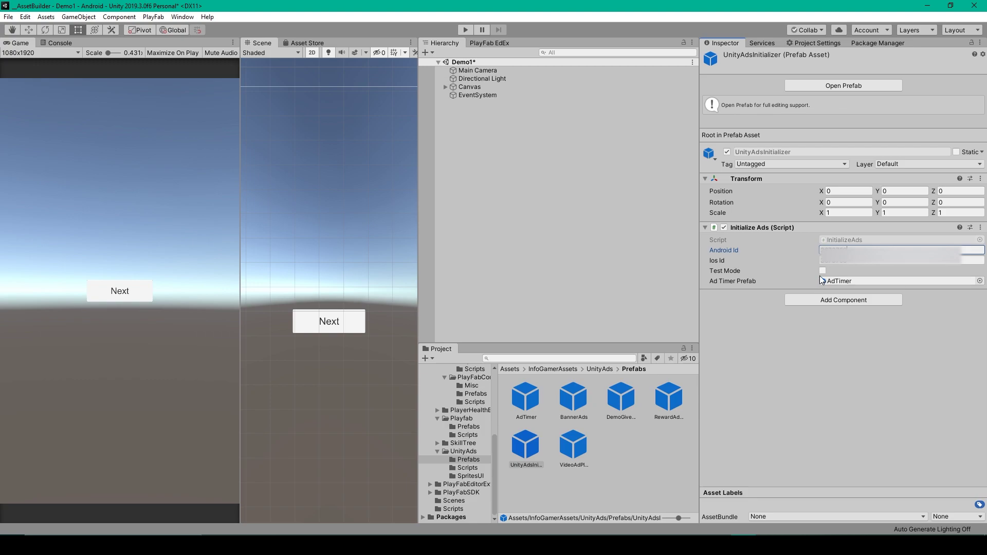
{"action": "left_click", "coordinate": [822, 271]}
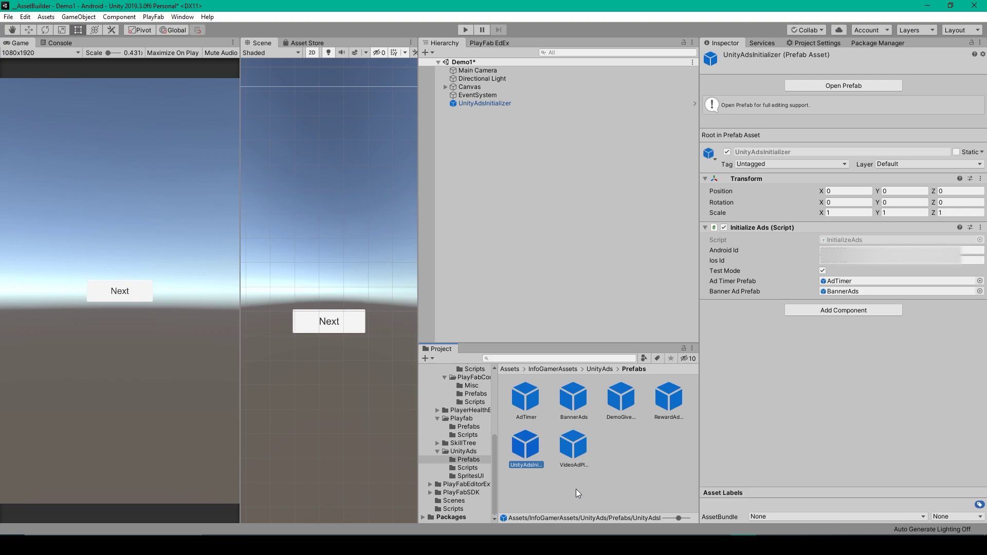
Step: Select the VideoAdPlayer prefab and keep Time To Play Ad at 80
{"action": "left_click", "coordinate": [572, 447]}
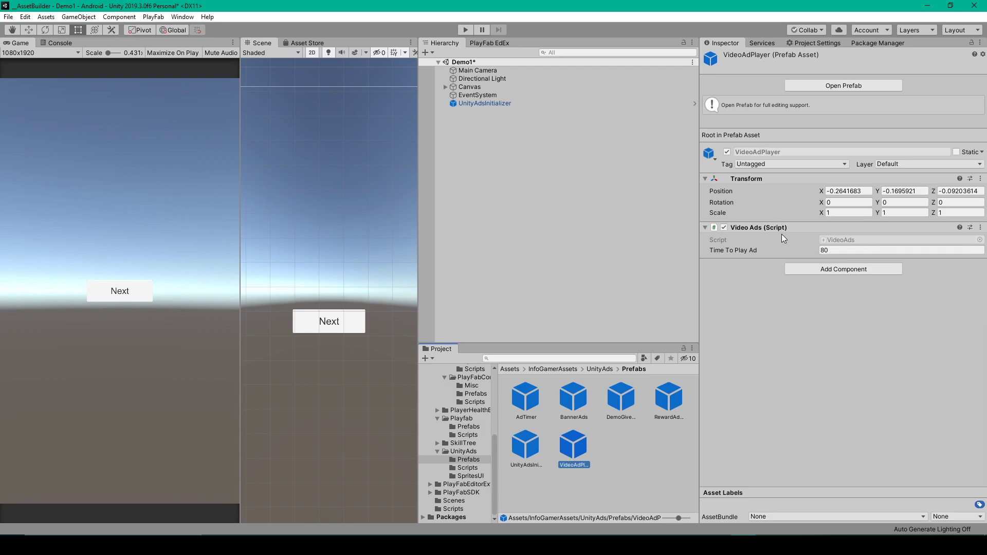
{"action": "key", "text": "Return"}
Step: Switch to the Demo4 scene, saving Demo1, and drop a VideoAdPlayer prefab into its Hierarchy
{"action": "left_click", "coordinate": [465, 501]}
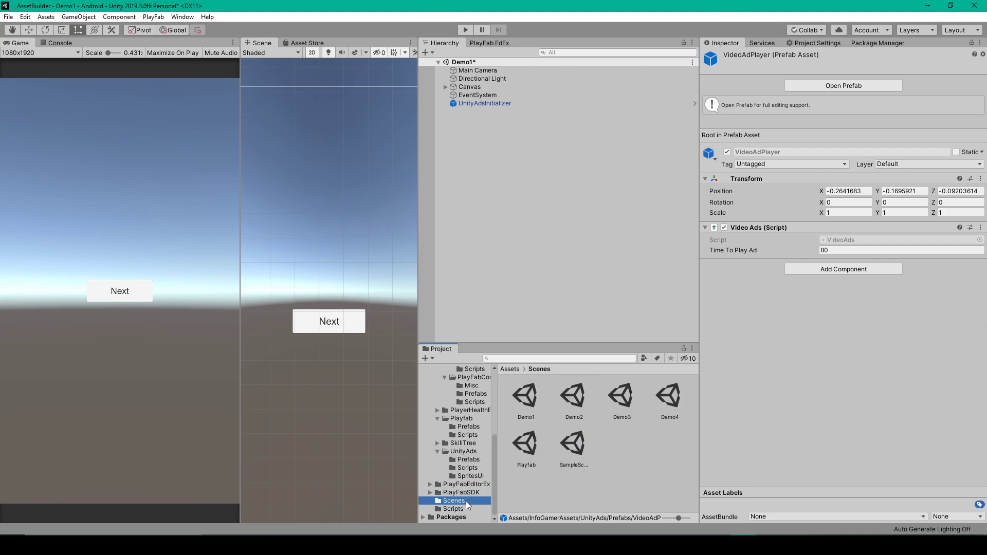
{"action": "double_click", "coordinate": [668, 398]}
{"action": "key", "text": "Return"}
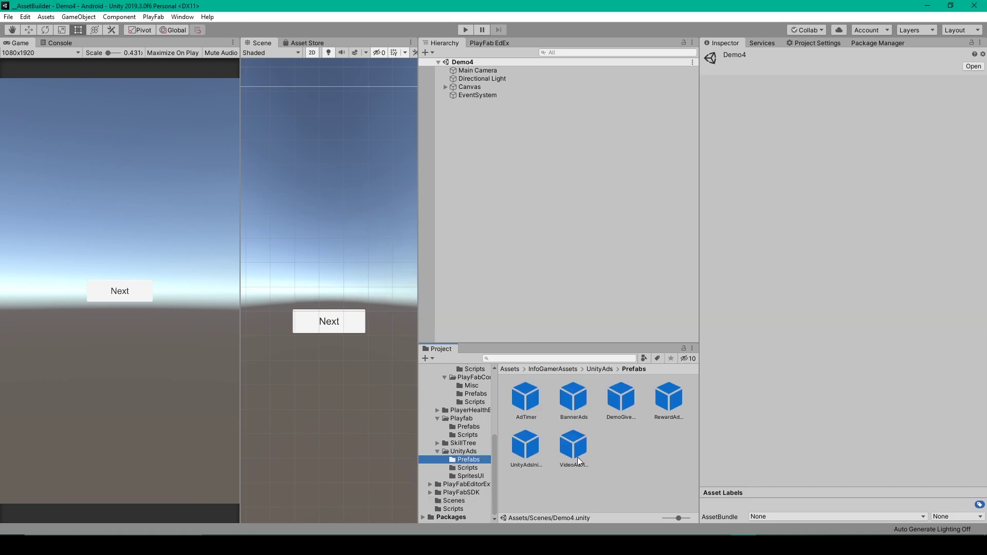
{"action": "left_click_drag", "start_coordinate": [578, 458], "coordinate": [533, 243]}
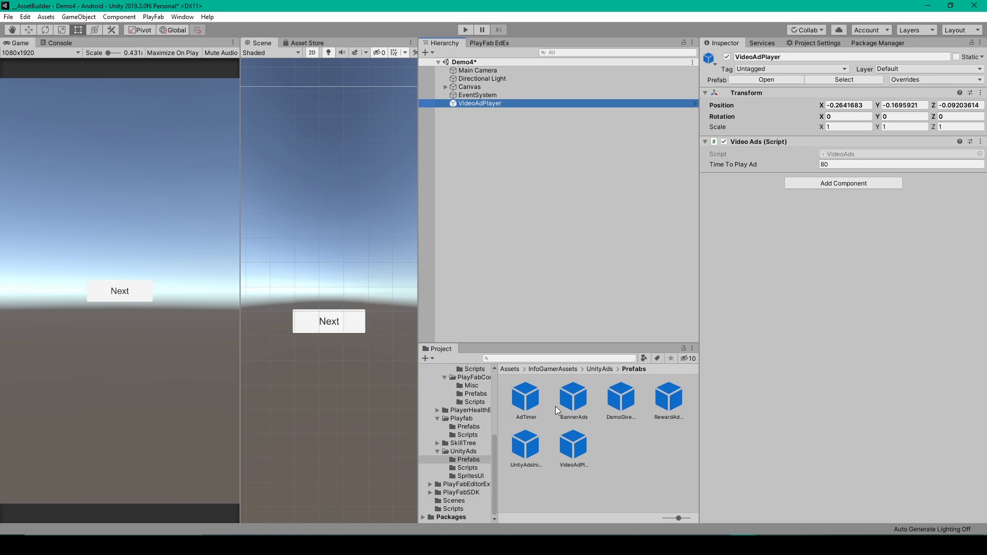
Step: Set the BannerAds prefab's Placement Id to 'banner', leaving Banner Position at TOP_CENTER
{"action": "left_click", "coordinate": [575, 411]}
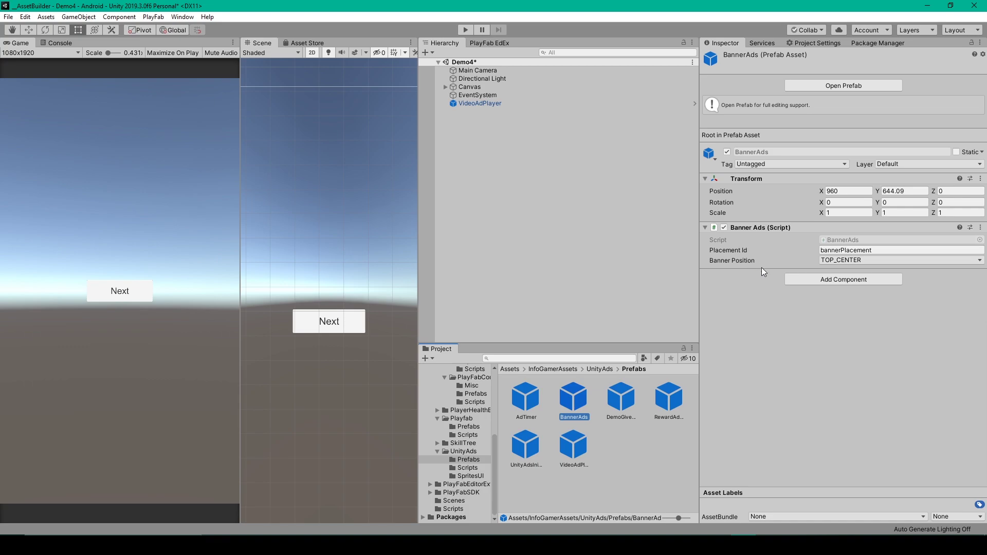
{"action": "left_click", "coordinate": [882, 247]}
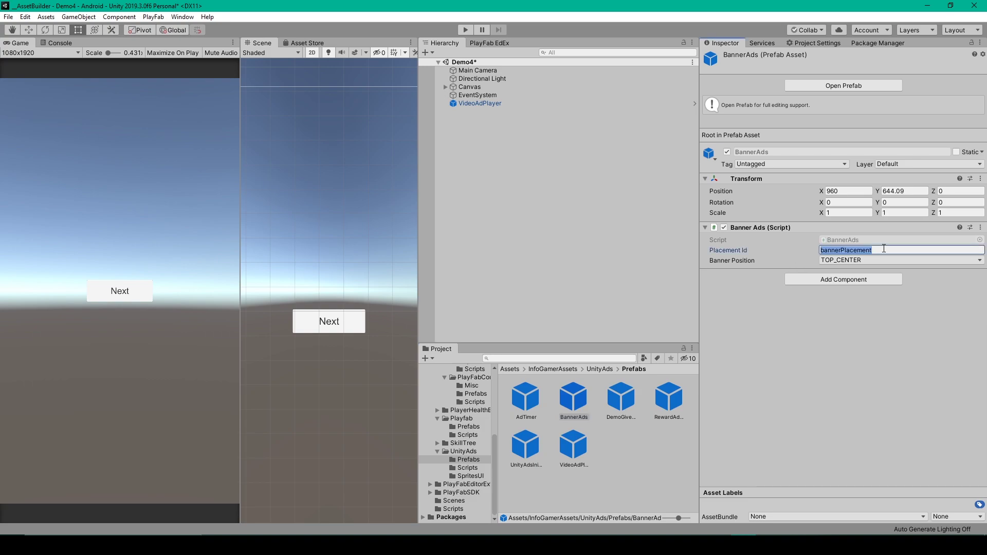
{"action": "left_click", "coordinate": [883, 248]}
{"action": "key", "text": "BackSpace"}
{"action": "key", "text": "BackSpace"}
{"action": "key", "text": "BackSpace"}
{"action": "key", "text": "BackSpace"}
{"action": "key", "text": "BackSpace"}
{"action": "key", "text": "BackSpace"}
{"action": "key", "text": "BackSpace"}
{"action": "key", "text": "BackSpace"}
{"action": "key", "text": "BackSpace"}
{"action": "left_click", "coordinate": [848, 260]}
{"action": "left_click", "coordinate": [849, 260]}
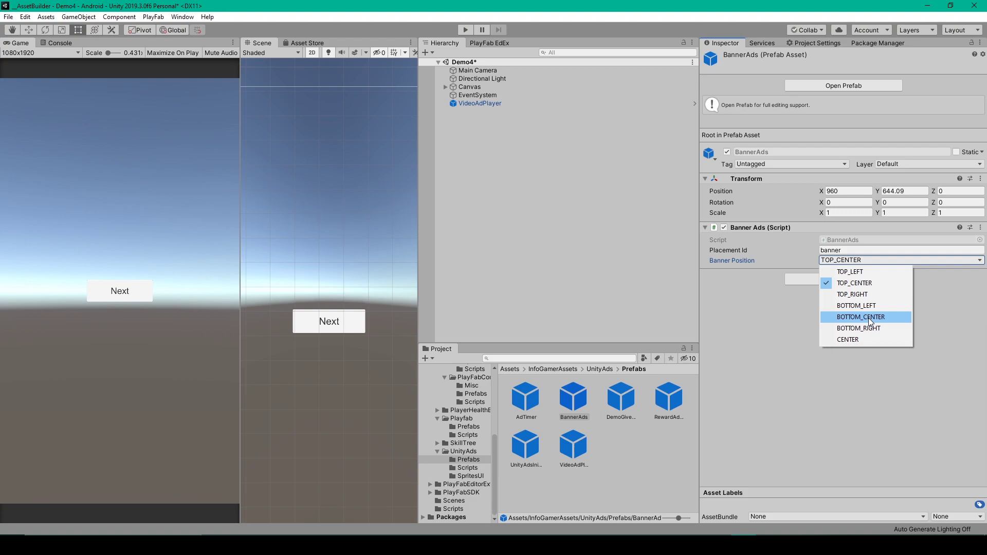
{"action": "left_click", "coordinate": [584, 401]}
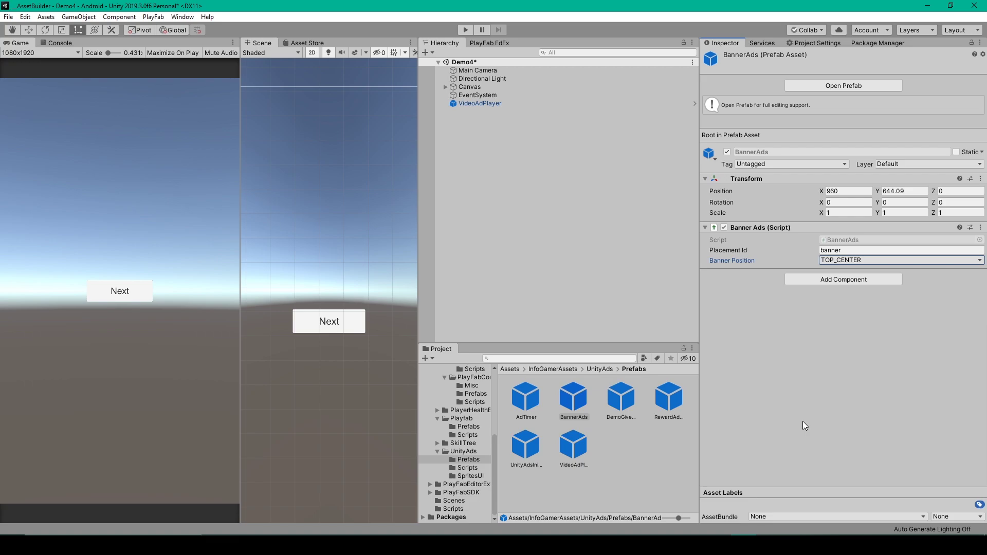
Step: Review the RewardAdButton prefab's green button image, empty On Click list and reward script
{"action": "left_click", "coordinate": [670, 399]}
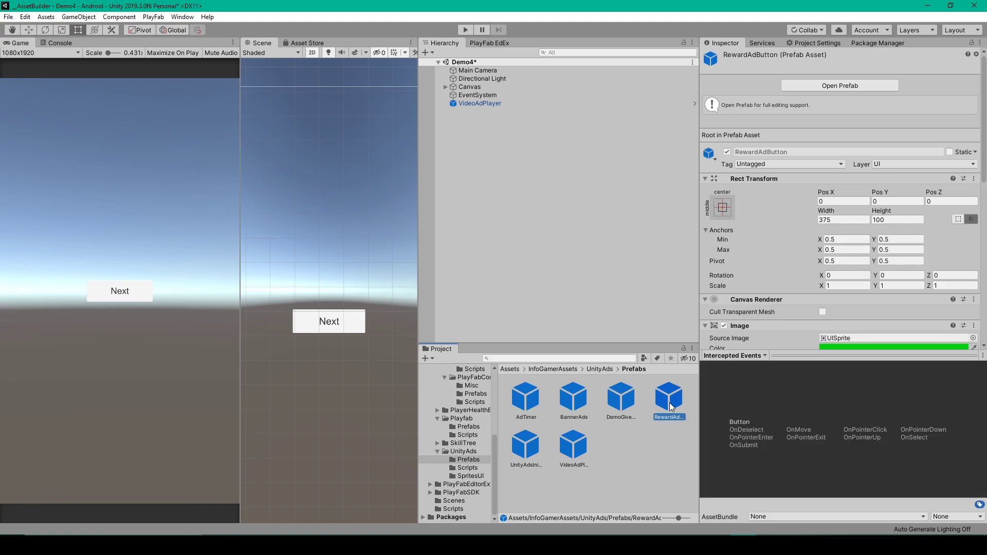
{"action": "scroll", "coordinate": [771, 308], "scroll_direction": "down", "scroll_amount": 10}
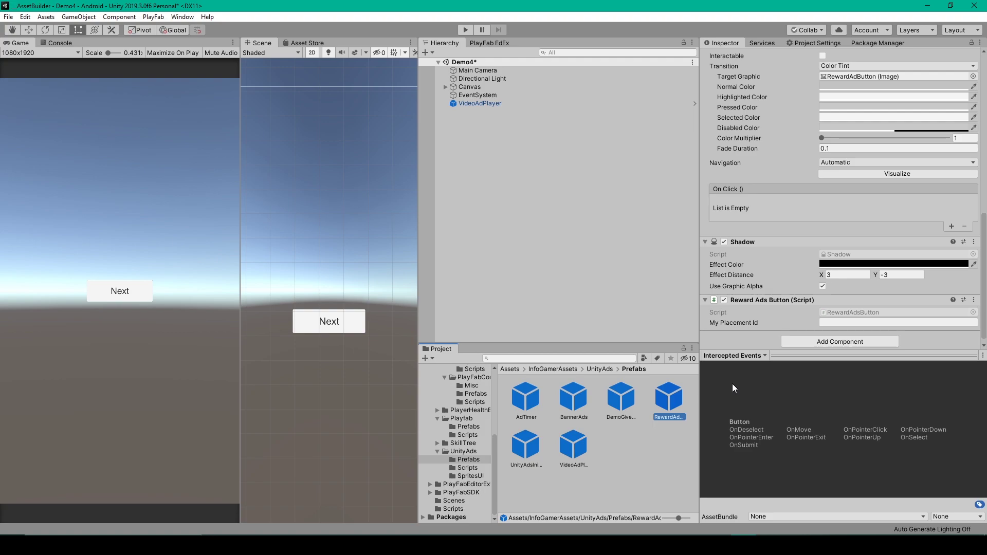
{"action": "scroll", "coordinate": [803, 199], "scroll_direction": "up", "scroll_amount": 4}
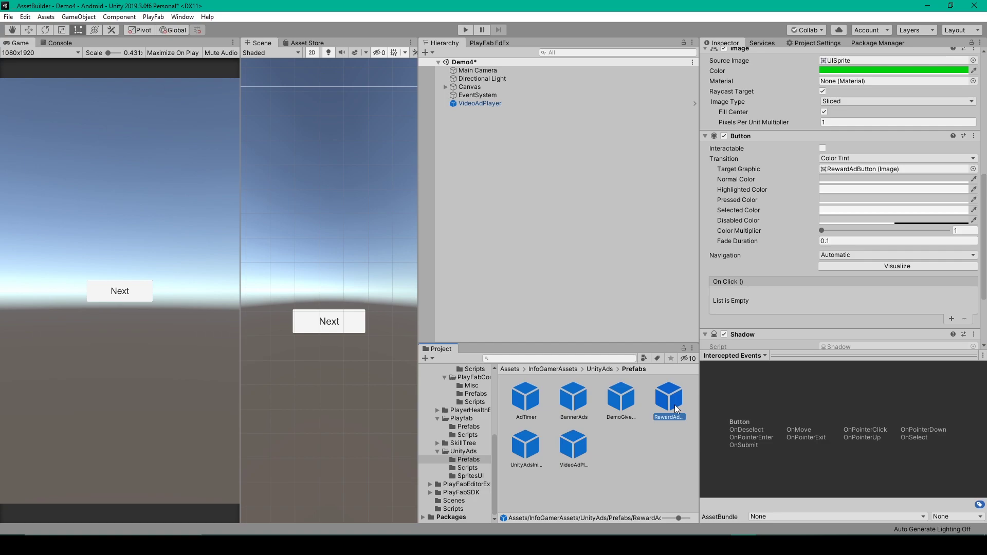
Step: Add a RewardAdButton ('Watch Ad') under Demo4's Canvas, positioned above the Next button
{"action": "left_click_drag", "start_coordinate": [676, 408], "coordinate": [469, 87]}
{"action": "left_click_drag", "start_coordinate": [329, 321], "coordinate": [328, 288]}
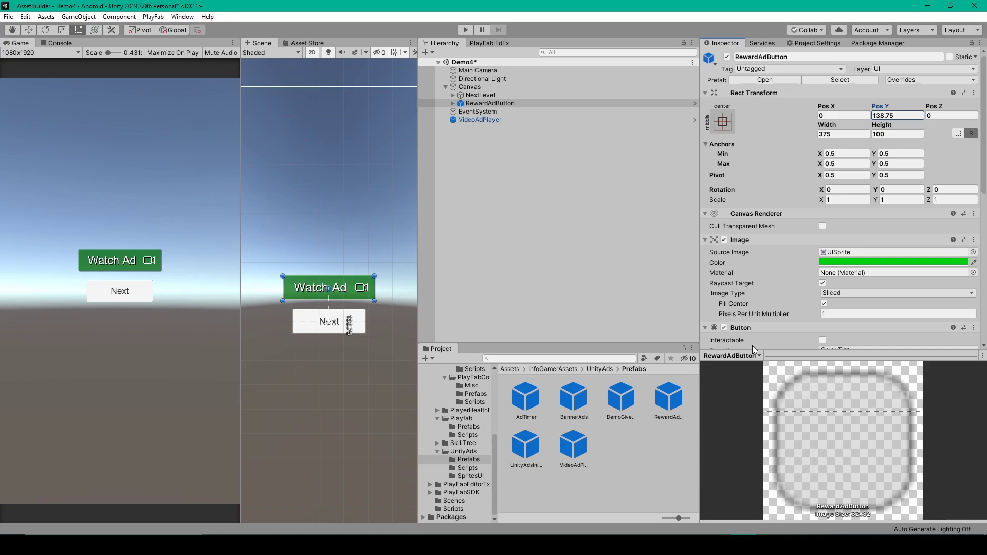
{"action": "scroll", "coordinate": [753, 345], "scroll_direction": "down", "scroll_amount": 10}
Step: Give the RewardAdButton Placement Id rewardedVideo and show the UnityAds Scripts folder
{"action": "left_click", "coordinate": [540, 102]}
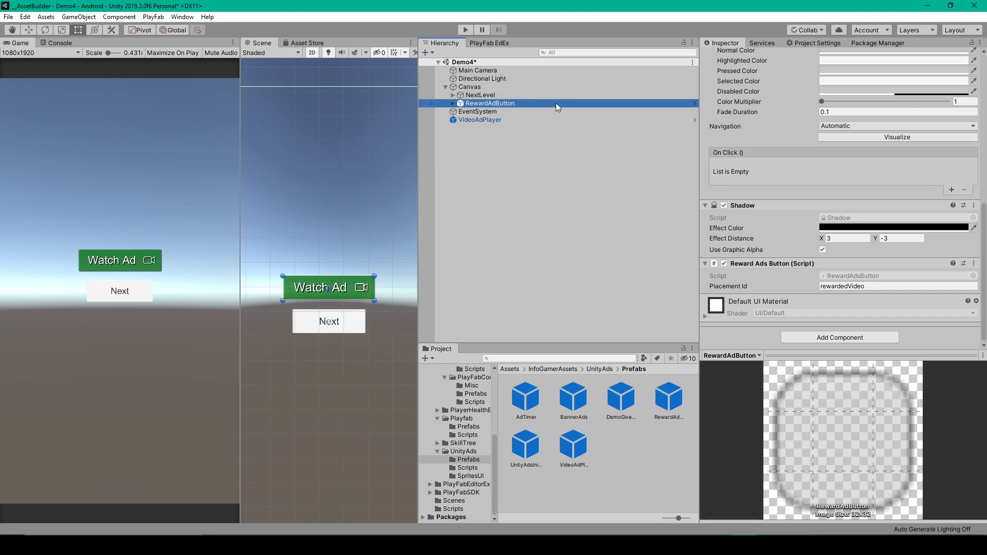
{"action": "left_click", "coordinate": [669, 400]}
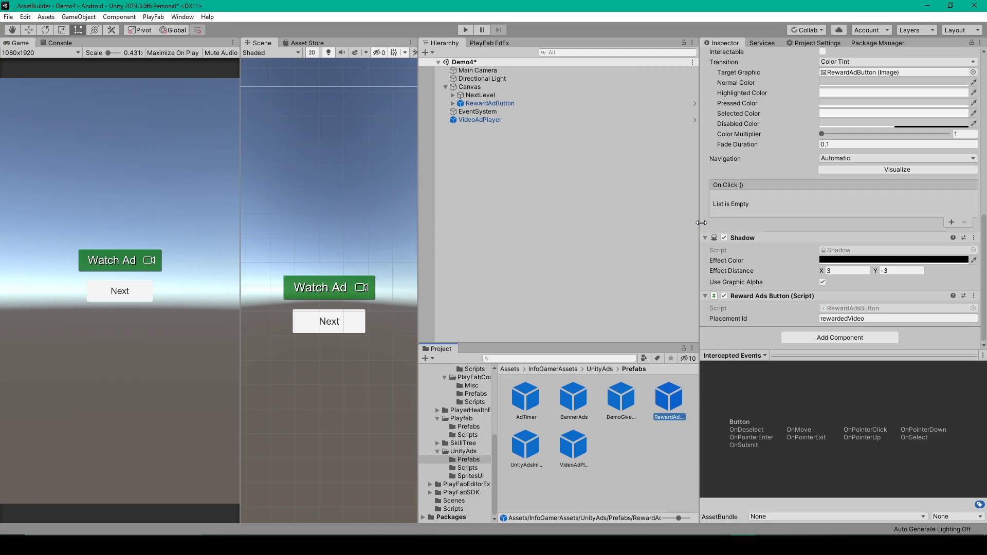
{"action": "left_click", "coordinate": [462, 467]}
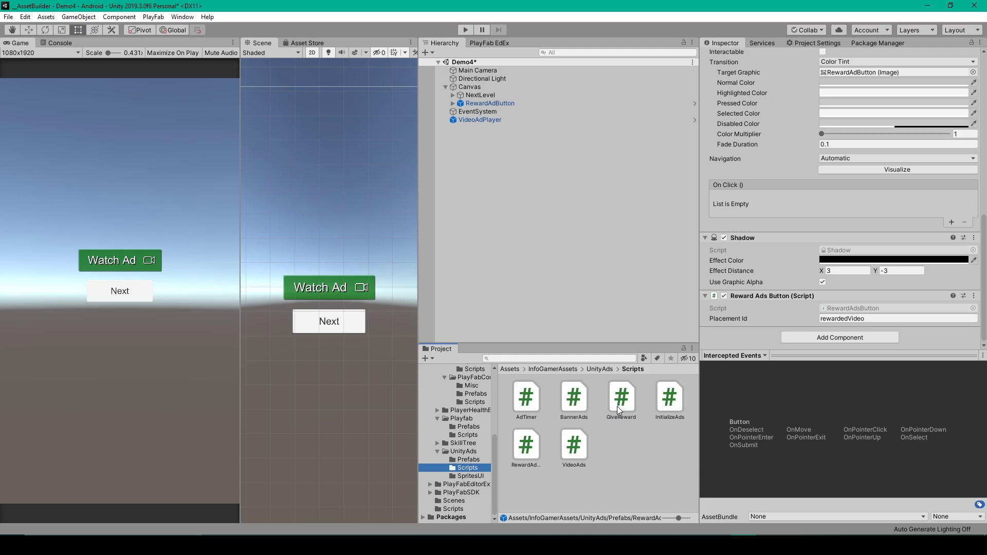
{"action": "double_click", "coordinate": [620, 399]}
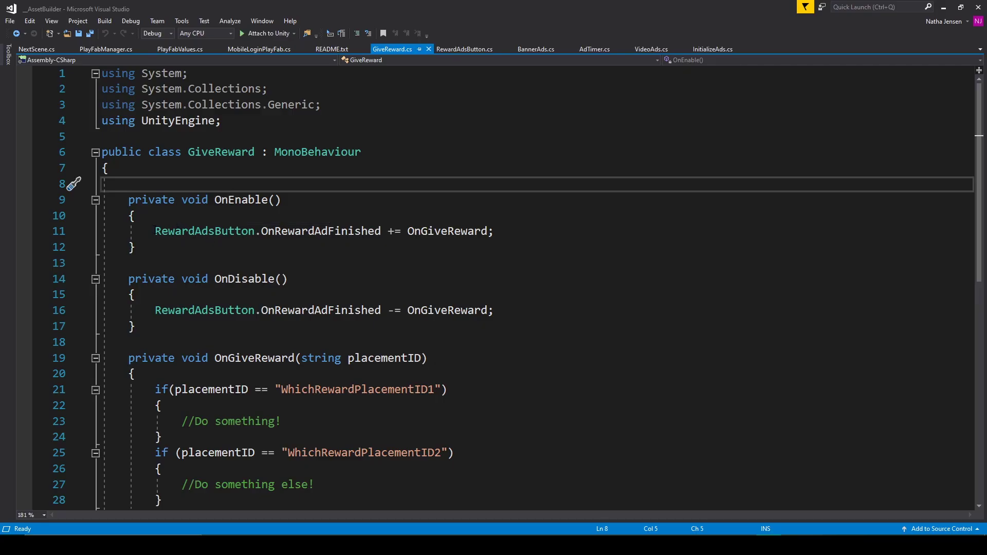
{"action": "left_click_drag", "start_coordinate": [154, 232], "coordinate": [494, 232]}
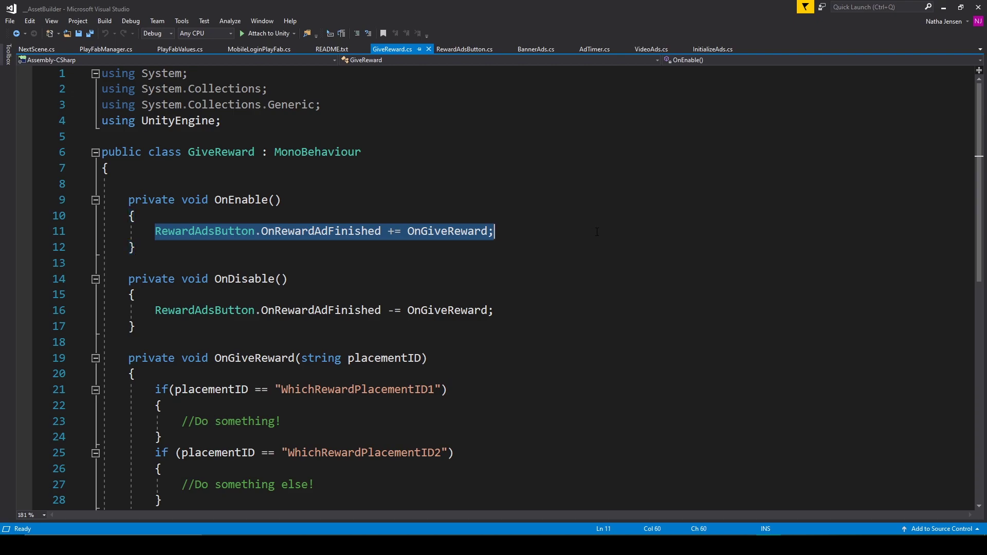
{"action": "left_click", "coordinate": [251, 211]}
{"action": "left_click", "coordinate": [261, 291]}
{"action": "left_click", "coordinate": [309, 231]}
{"action": "left_click", "coordinate": [249, 201]}
{"action": "left_click_drag", "start_coordinate": [407, 232], "coordinate": [501, 234]}
{"action": "left_click", "coordinate": [277, 235]}
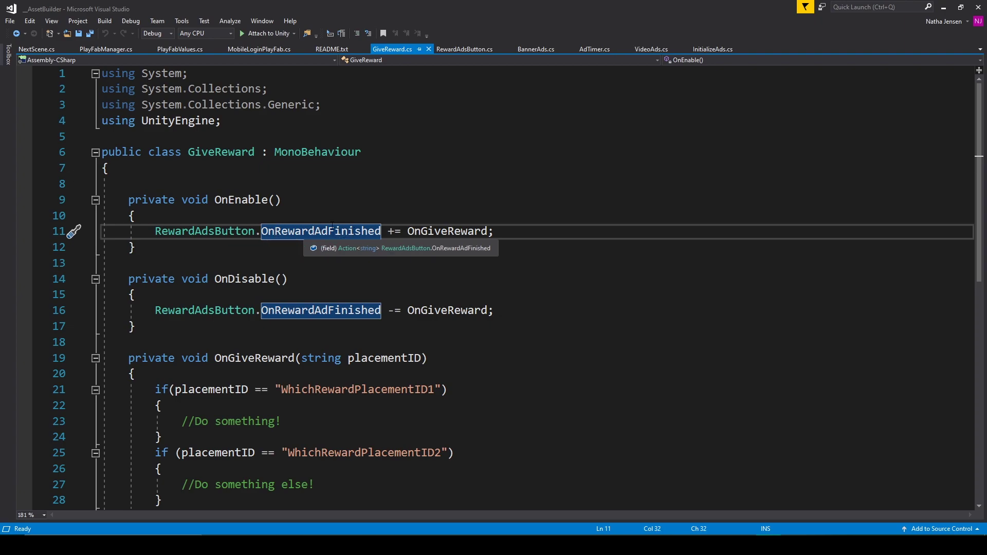
{"action": "left_click", "coordinate": [444, 231]}
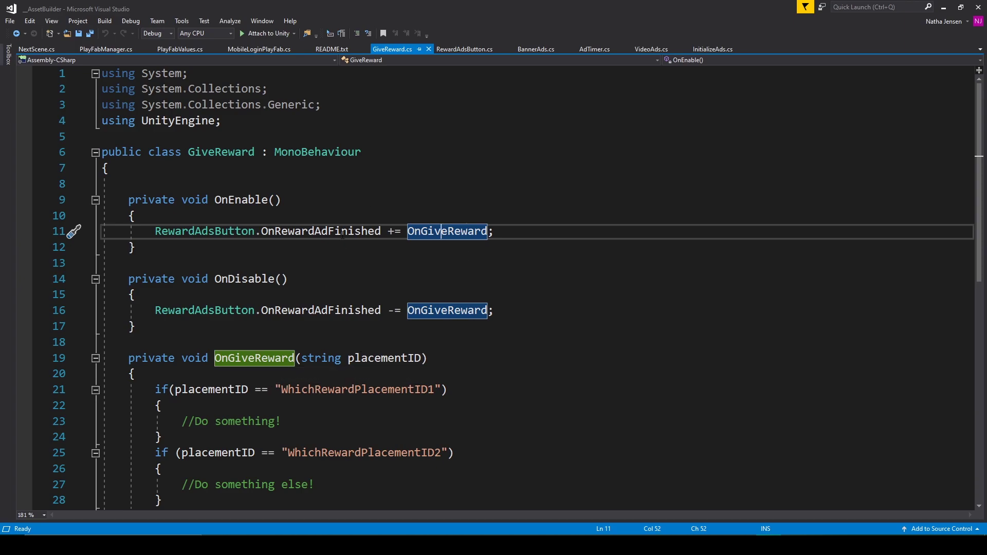
{"action": "left_click", "coordinate": [222, 279]}
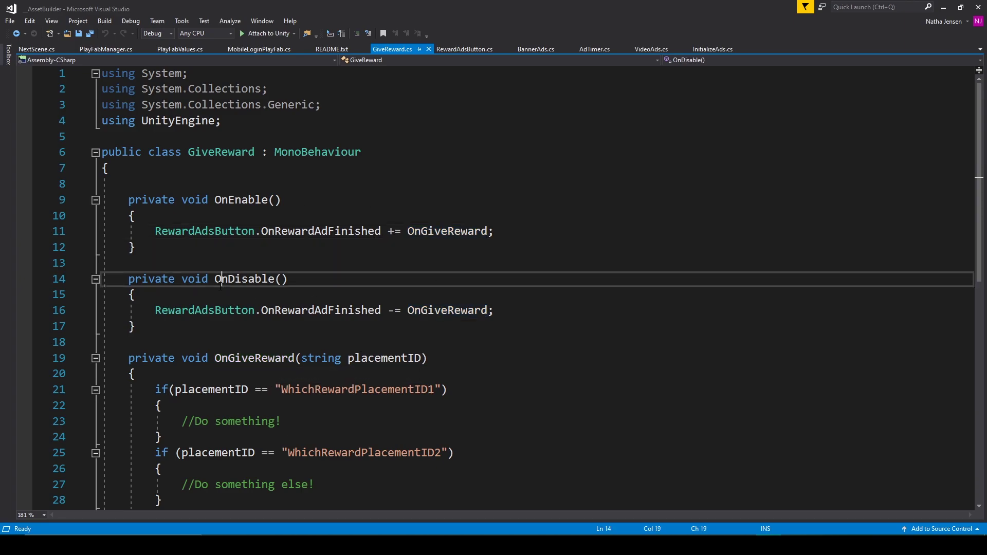
{"action": "left_click", "coordinate": [149, 309]}
{"action": "left_click_drag", "start_coordinate": [148, 310], "coordinate": [381, 310]}
{"action": "scroll", "coordinate": [385, 303], "scroll_direction": "down", "scroll_amount": 1}
{"action": "left_click", "coordinate": [262, 310]}
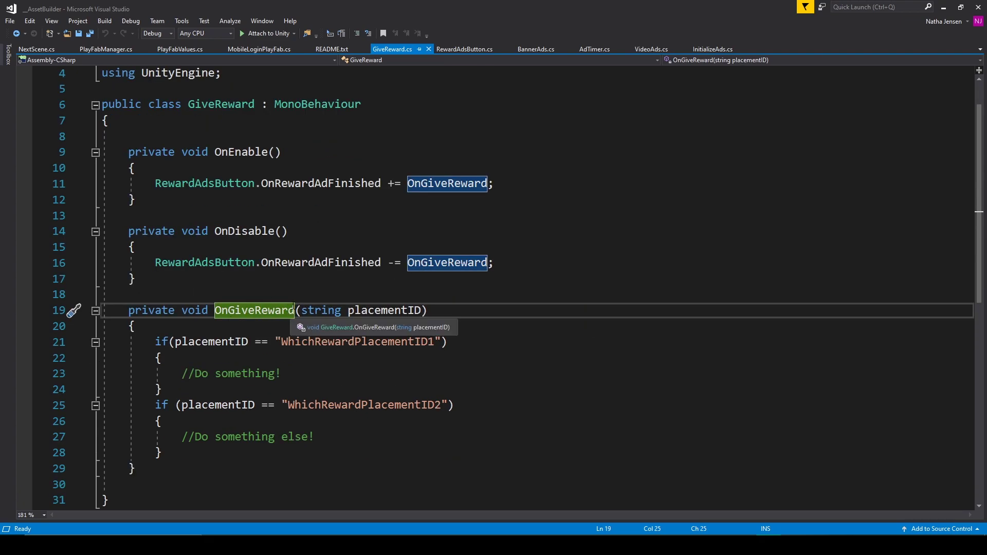
{"action": "left_click", "coordinate": [302, 310]}
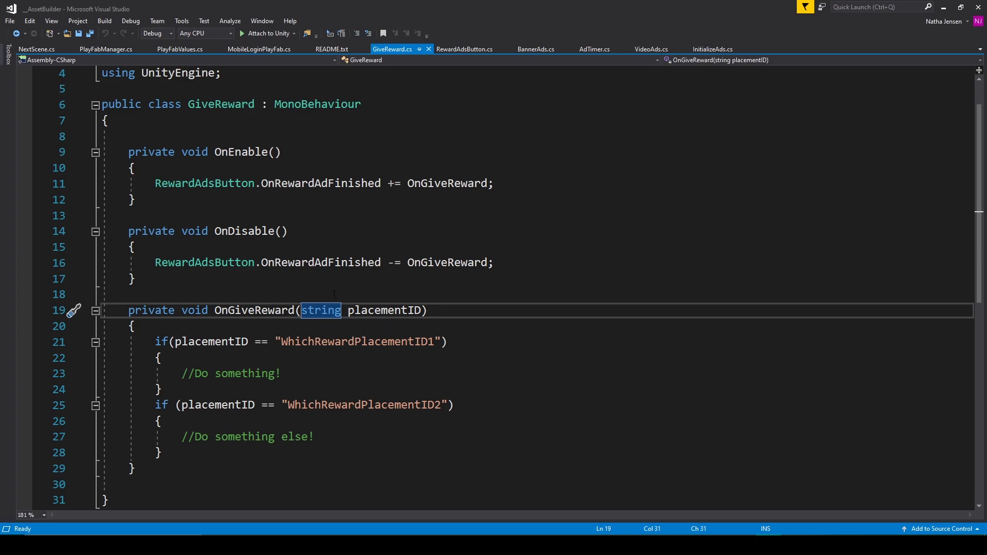
{"action": "key", "text": "ctrl+Right"}
{"action": "key", "text": "shift+Right"}
{"action": "key", "text": "shift+Right"}
{"action": "key", "text": "shift+Right"}
{"action": "key", "text": "shift+Right"}
{"action": "key", "text": "shift+Right"}
{"action": "key", "text": "shift+Right"}
{"action": "key", "text": "shift+Right"}
{"action": "key", "text": "shift+Right"}
{"action": "key", "text": "shift+Right"}
{"action": "key", "text": "shift+Right"}
{"action": "key", "text": "shift+Right"}
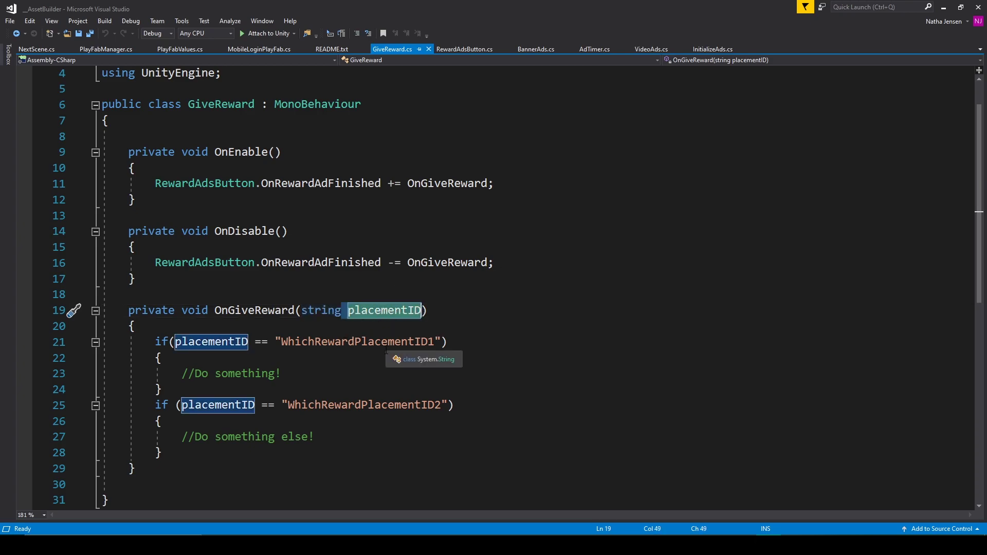
{"action": "left_click", "coordinate": [408, 310]}
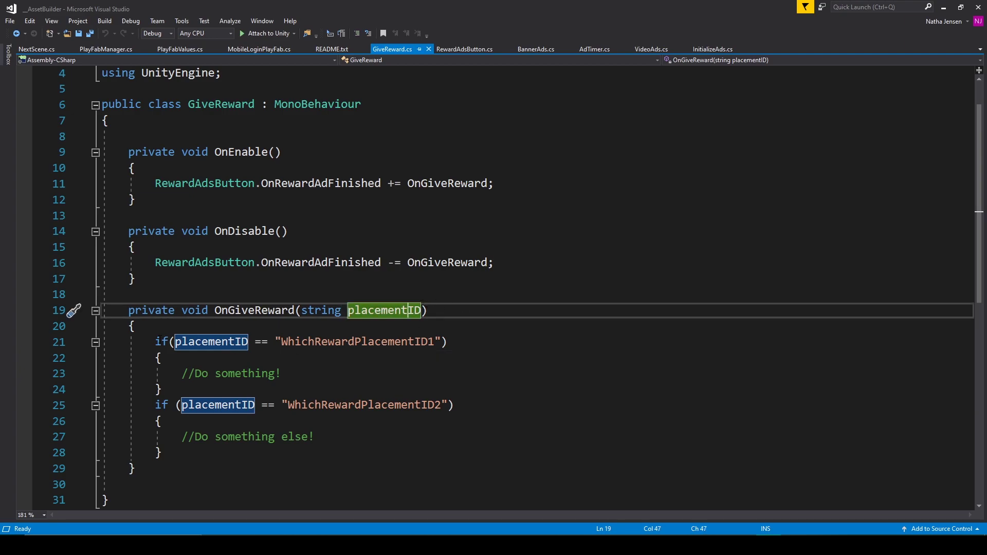
{"action": "left_click", "coordinate": [162, 342]}
{"action": "left_click", "coordinate": [161, 405]}
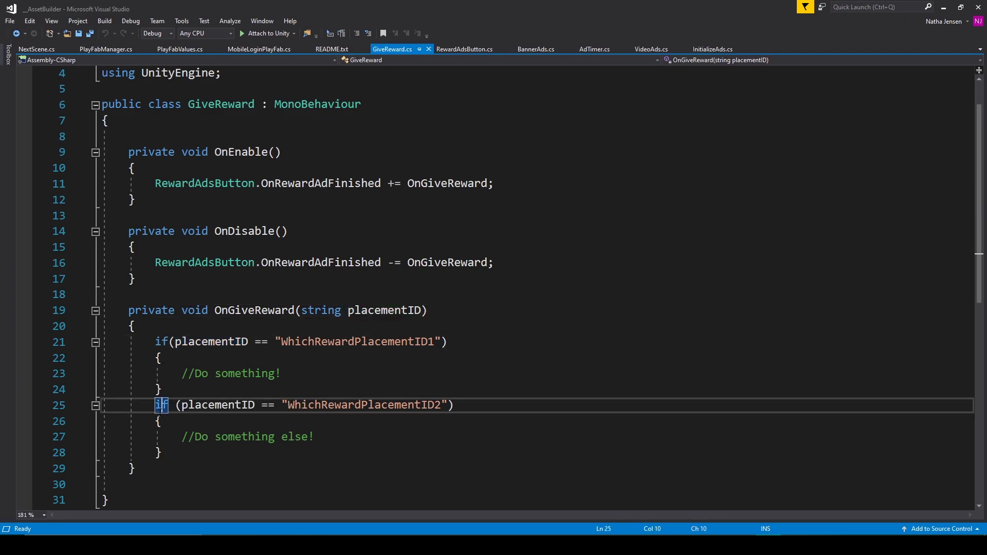
{"action": "left_click", "coordinate": [343, 341]}
{"action": "left_click", "coordinate": [322, 342]}
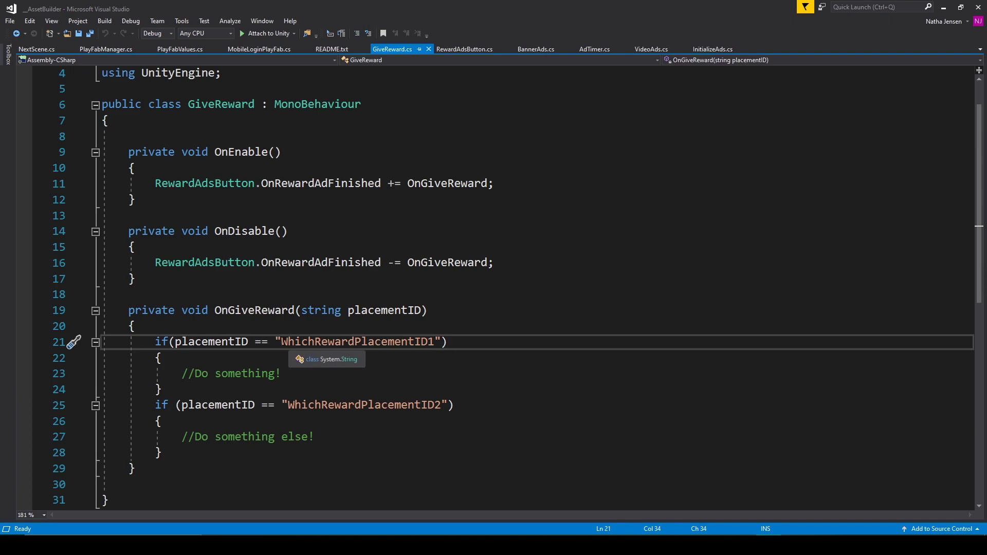
{"action": "left_click", "coordinate": [283, 341]}
{"action": "key", "text": "shift+Right"}
{"action": "key", "text": "shift+Right"}
{"action": "key", "text": "shift+Right"}
{"action": "key", "text": "shift+Right"}
{"action": "key", "text": "shift+Right"}
{"action": "key", "text": "shift+Right"}
{"action": "key", "text": "shift+Right"}
{"action": "key", "text": "shift+Right"}
{"action": "key", "text": "shift+Right"}
{"action": "key", "text": "shift+Right"}
{"action": "key", "text": "shift+Right"}
{"action": "key", "text": "shift+Right"}
{"action": "key", "text": "shift+Right"}
{"action": "key", "text": "shift+Right"}
{"action": "key", "text": "shift+Right"}
{"action": "key", "text": "shift+Right"}
{"action": "key", "text": "shift+Right"}
{"action": "key", "text": "shift+Right"}
{"action": "key", "text": "shift+Right"}
{"action": "key", "text": "shift+Right"}
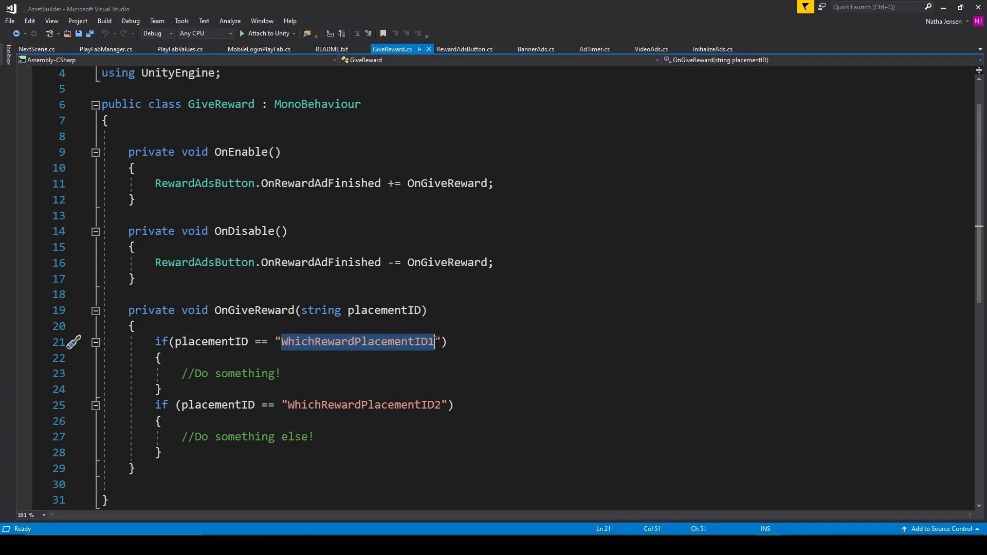
{"action": "key", "text": "shift+Left"}
{"action": "left_click_drag", "start_coordinate": [163, 389], "coordinate": [156, 343]}
{"action": "left_click", "coordinate": [179, 455]}
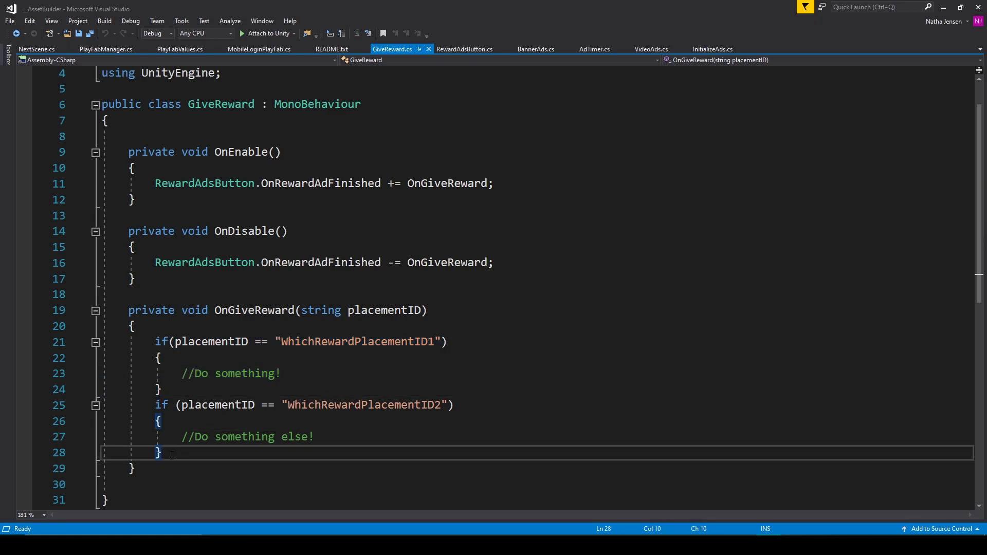
{"action": "left_click_drag", "start_coordinate": [179, 457], "coordinate": [150, 405]}
{"action": "left_click", "coordinate": [395, 374]}
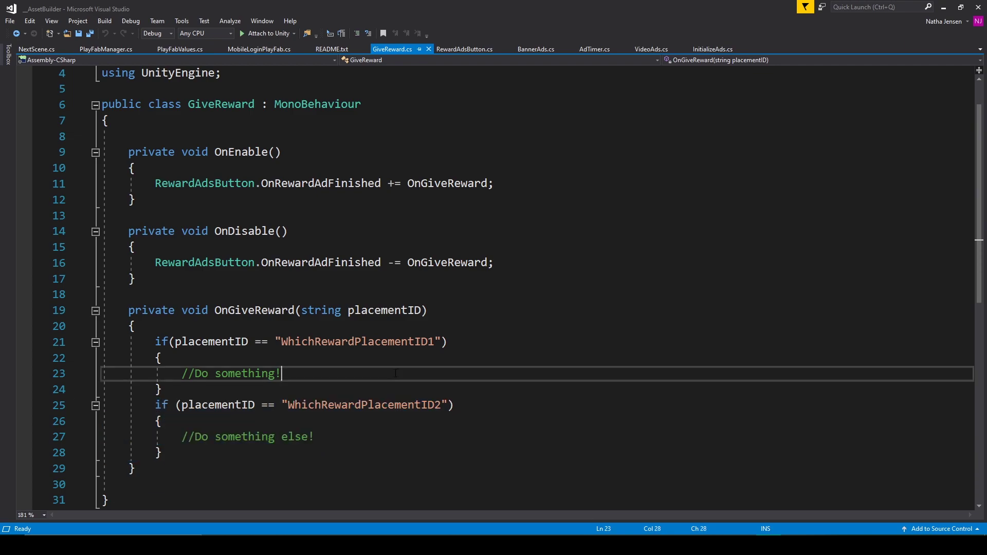
{"action": "left_click_drag", "start_coordinate": [328, 378], "coordinate": [189, 372]}
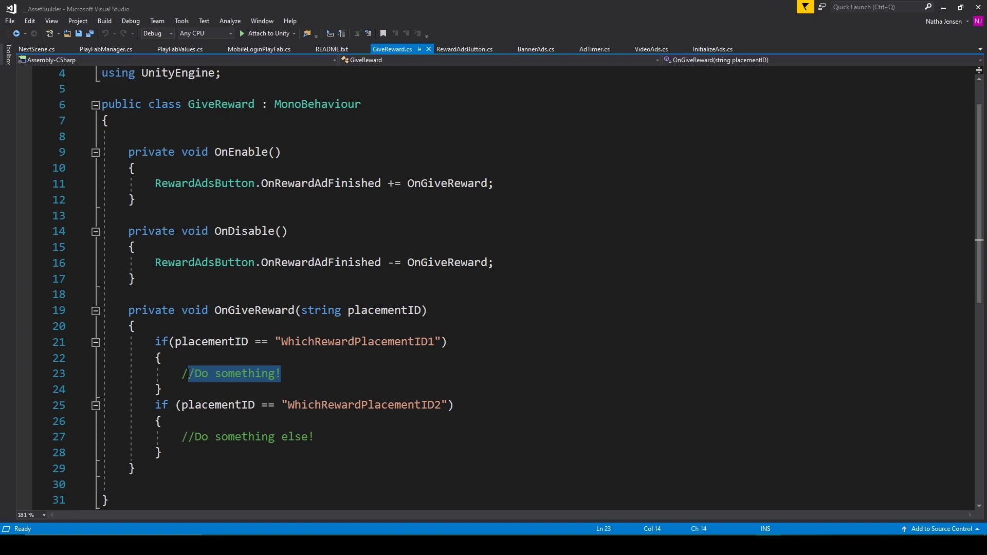
{"action": "left_click", "coordinate": [162, 373]}
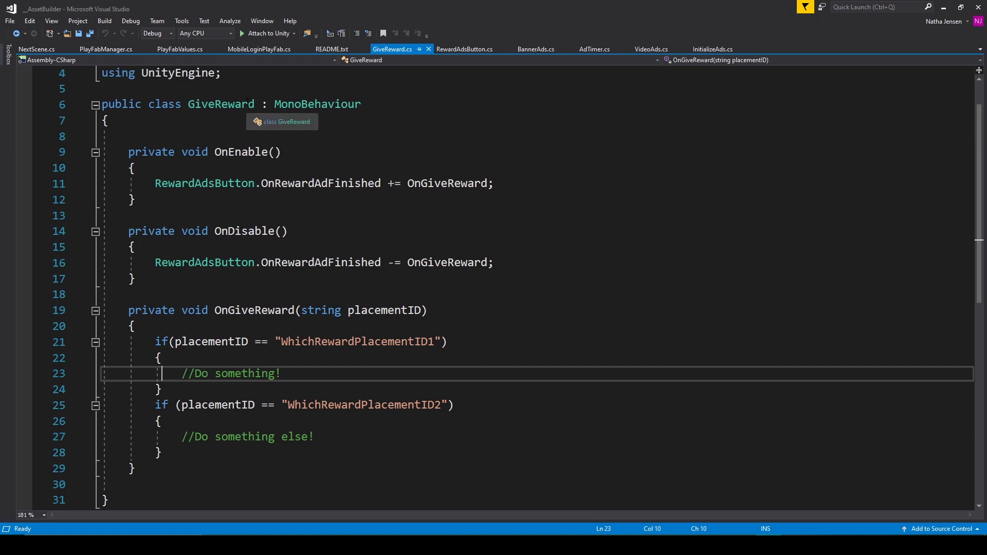
Step: Make GiveReward.cs check "rewardedVideo" and log "Give Reward", save it, and return to Unity
{"action": "left_click_drag", "start_coordinate": [134, 469], "coordinate": [129, 157]}
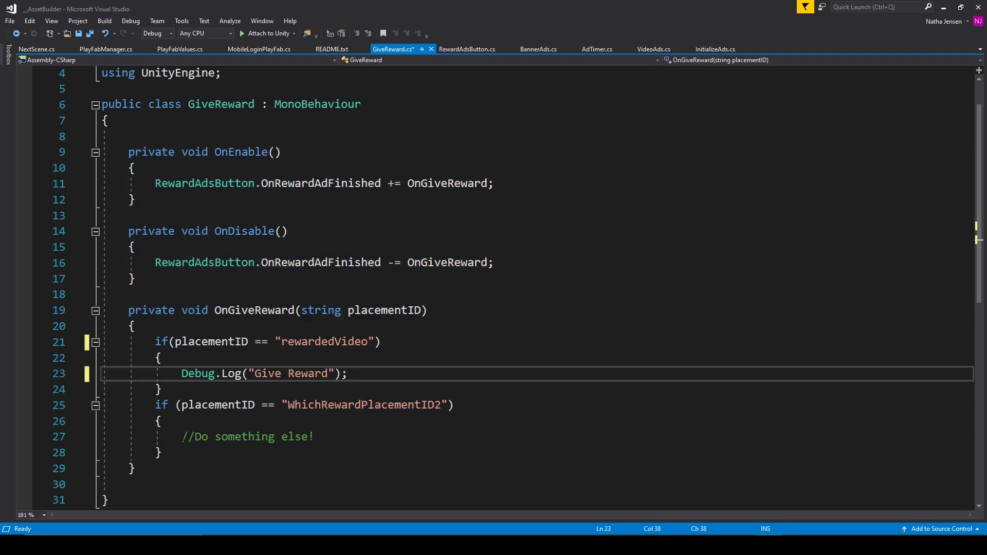
{"action": "key", "text": "ctrl+s"}
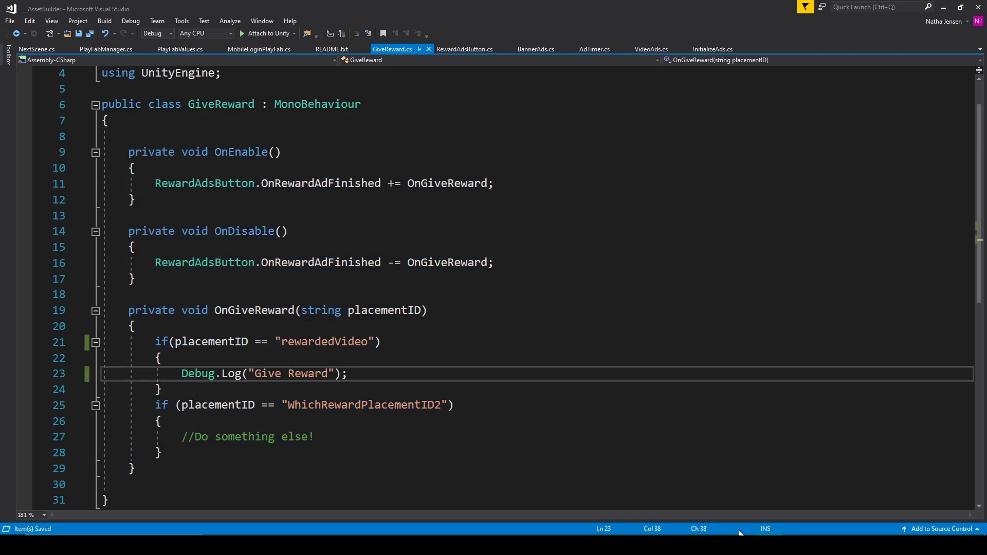
{"action": "key", "text": "alt+Tab"}
Step: Place the DemoGiveReward prefab from UnityAds/Prefabs into the Demo4 scene
{"action": "left_click", "coordinate": [468, 459]}
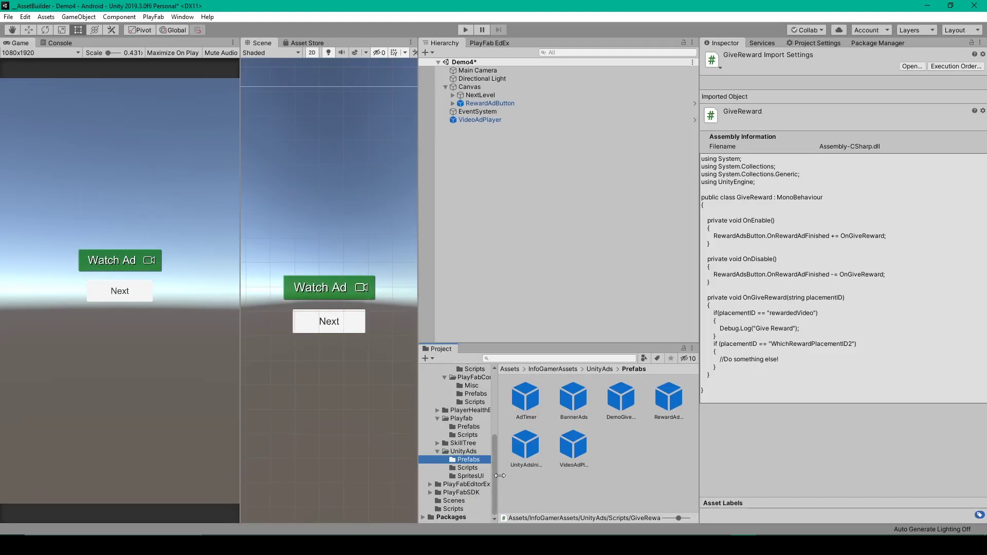
{"action": "left_click", "coordinate": [621, 406]}
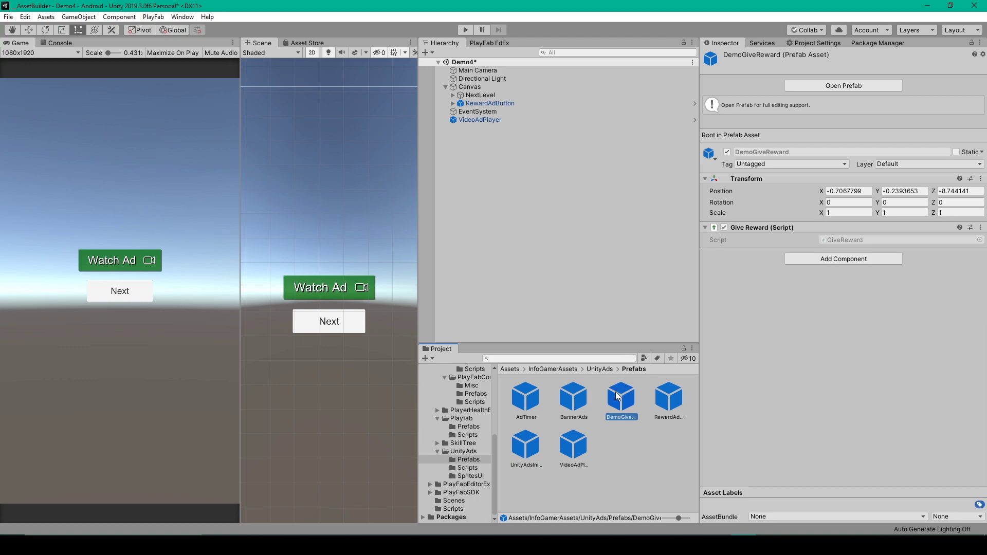
{"action": "left_click_drag", "start_coordinate": [619, 396], "coordinate": [565, 236]}
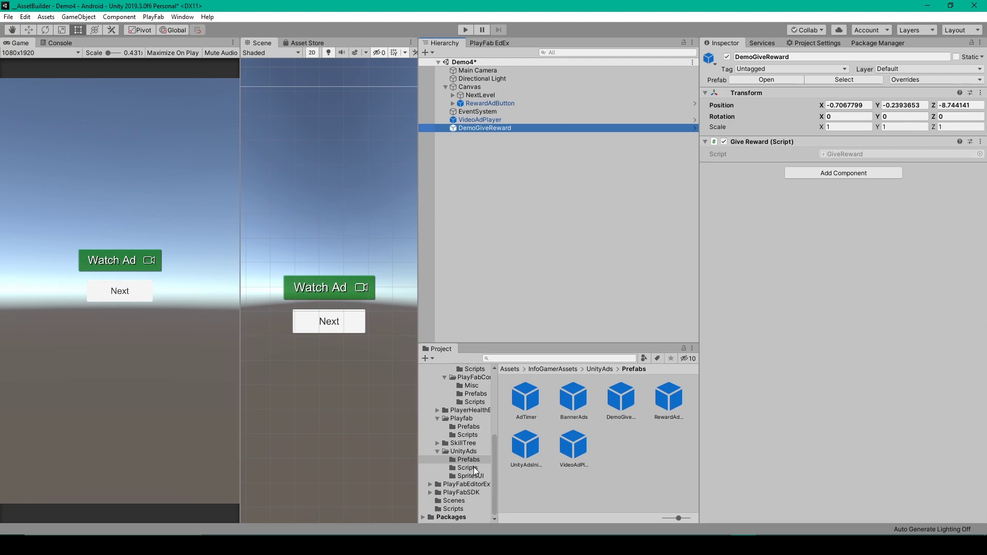
Step: Open the Demo1 scene from the Scenes folder, saving Demo4's changes
{"action": "left_click", "coordinate": [453, 509]}
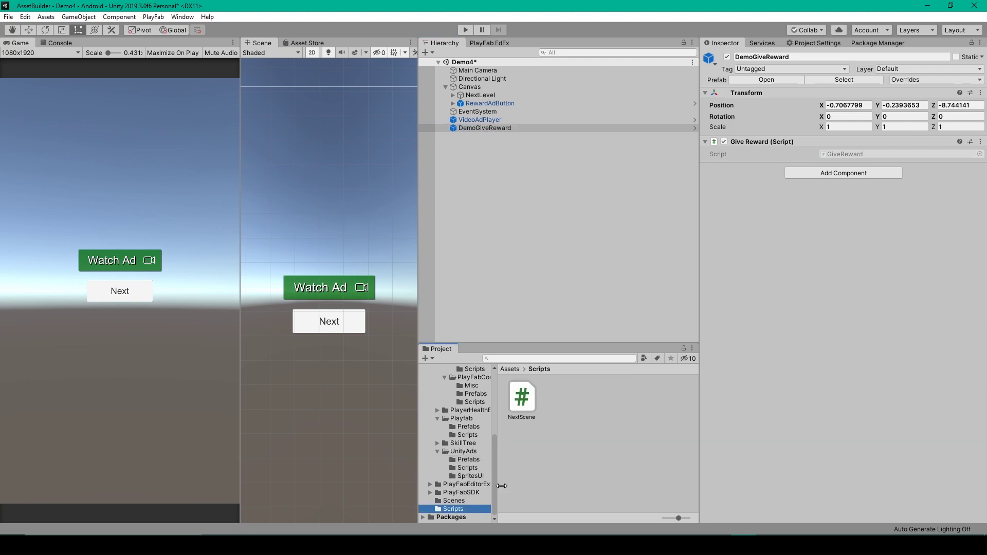
{"action": "left_click", "coordinate": [458, 500]}
{"action": "double_click", "coordinate": [525, 400]}
{"action": "left_click", "coordinate": [482, 291]}
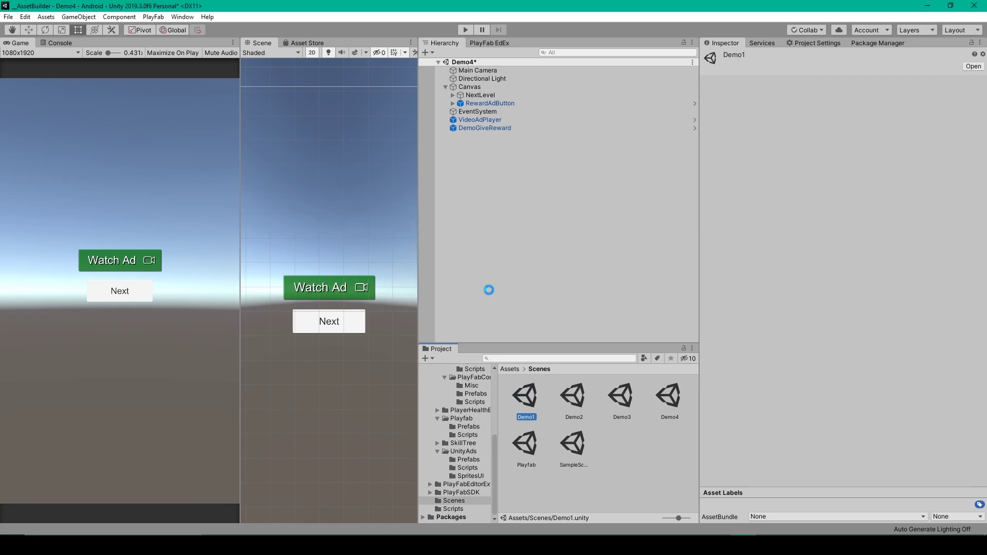
Step: Enter Play mode and click Next from Demo1 through Demo2 and Demo3 to Demo4
{"action": "left_click", "coordinate": [466, 29]}
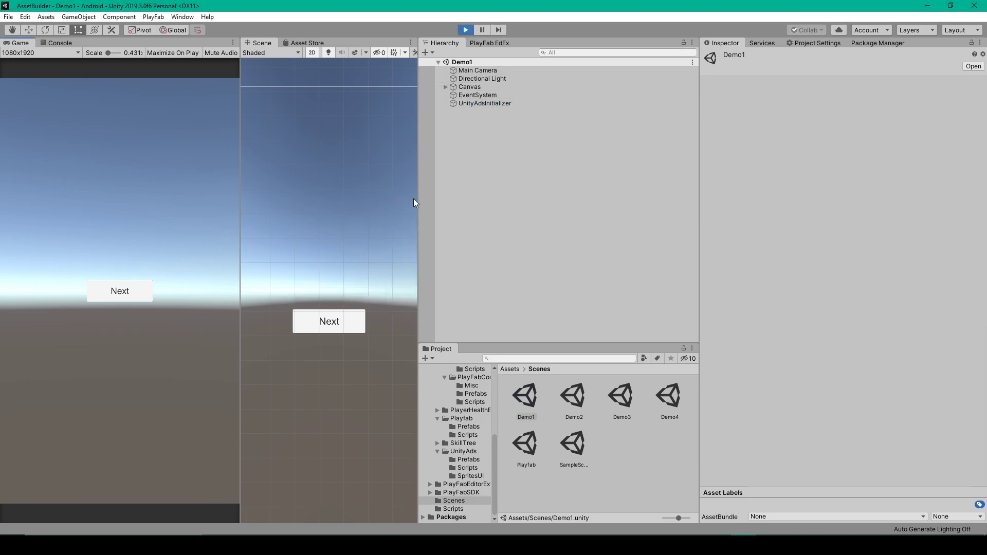
{"action": "left_click", "coordinate": [126, 291]}
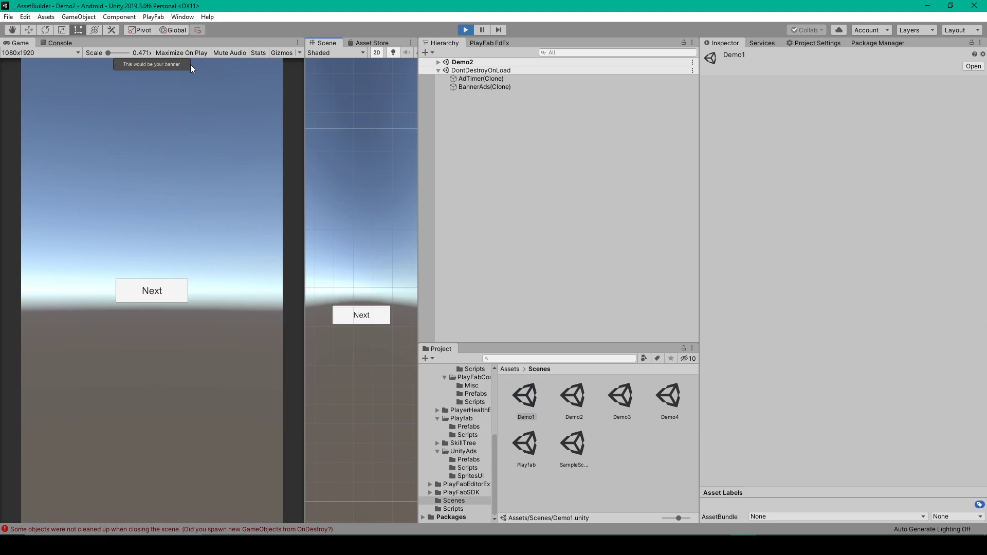
{"action": "left_click", "coordinate": [169, 292]}
{"action": "left_click", "coordinate": [163, 293]}
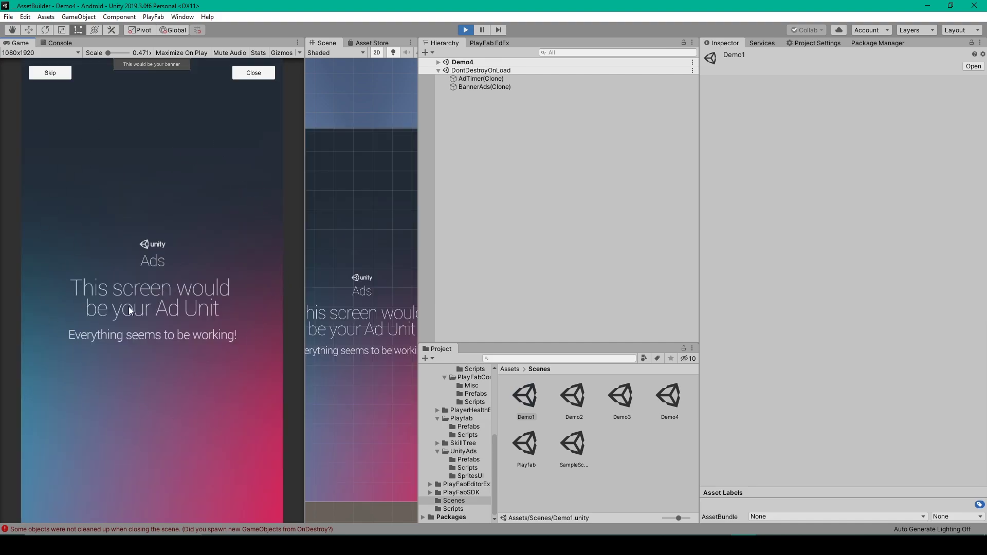
Step: Close the interstitial, watch and close the rewarded ad, then check the Console for 'Give Reward'
{"action": "left_click", "coordinate": [265, 74]}
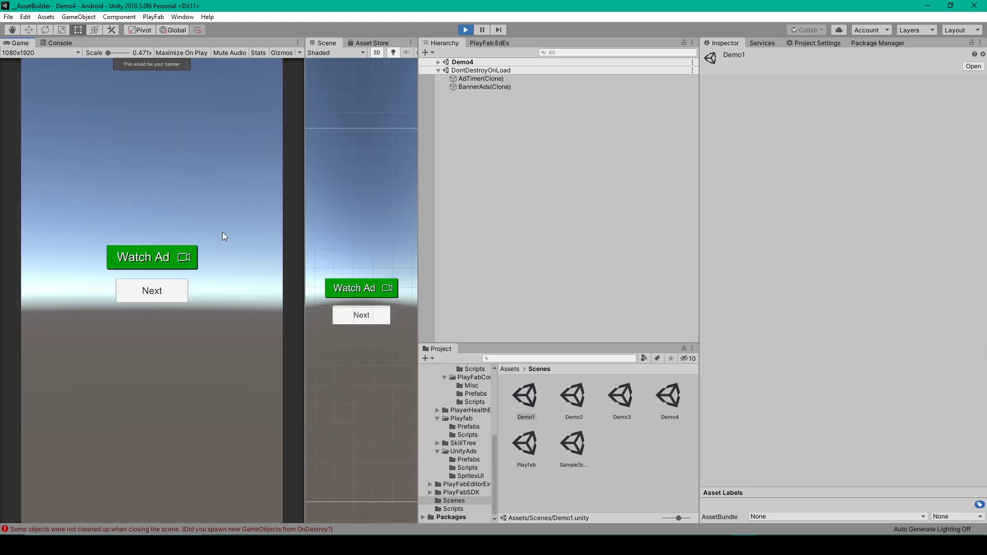
{"action": "left_click", "coordinate": [146, 257]}
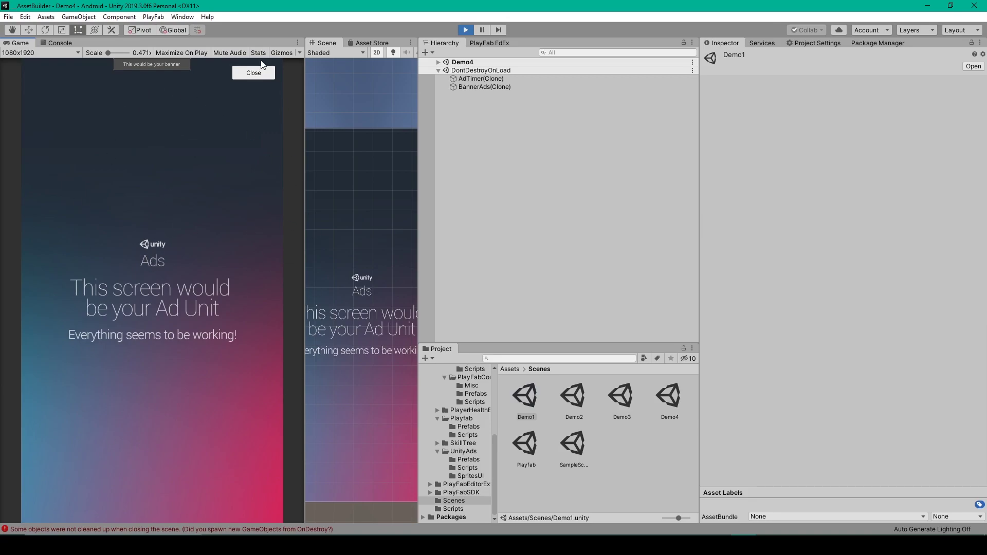
{"action": "left_click", "coordinate": [253, 72]}
{"action": "left_click", "coordinate": [60, 43]}
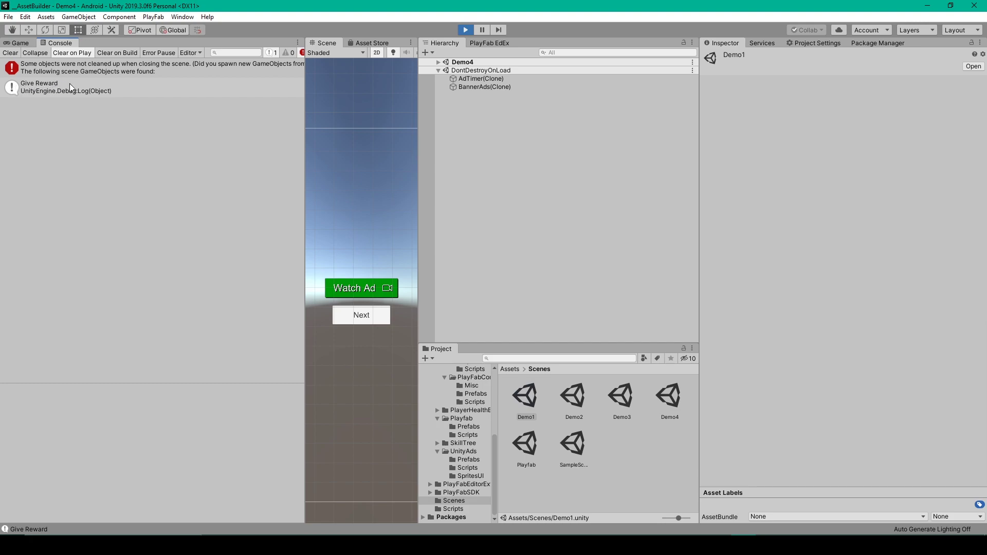
Step: Back in the Game view, click Next through Demo2, Demo3 and Demo4 until the test ad reappears
{"action": "left_click", "coordinate": [18, 43]}
{"action": "left_click", "coordinate": [148, 300]}
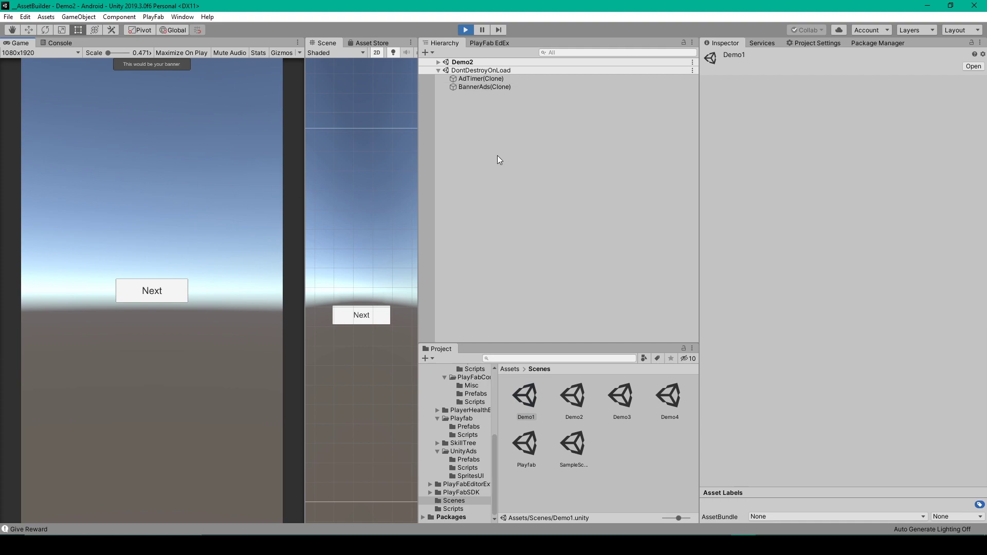
{"action": "left_click", "coordinate": [163, 289]}
{"action": "left_click", "coordinate": [164, 289]}
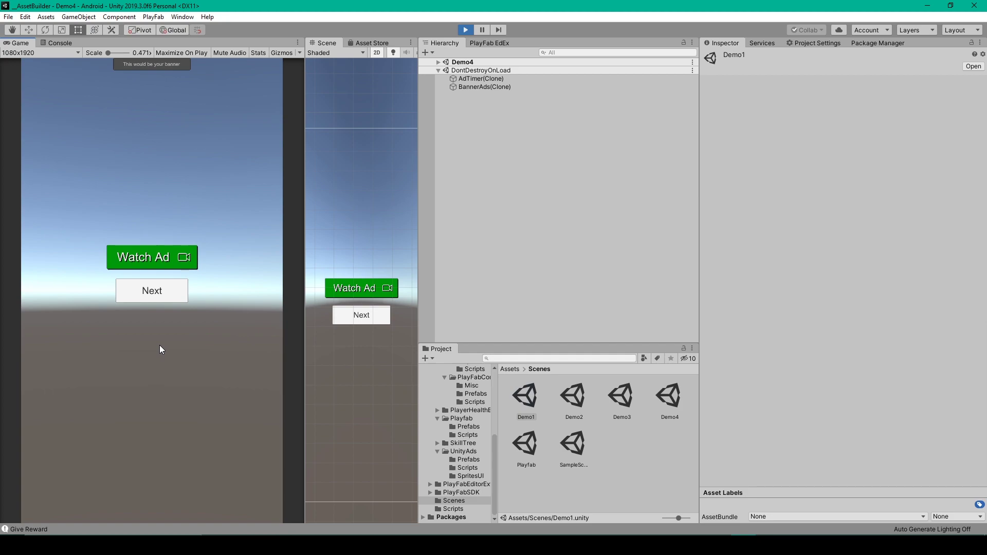
{"action": "left_click", "coordinate": [162, 293]}
{"action": "left_click", "coordinate": [162, 291]}
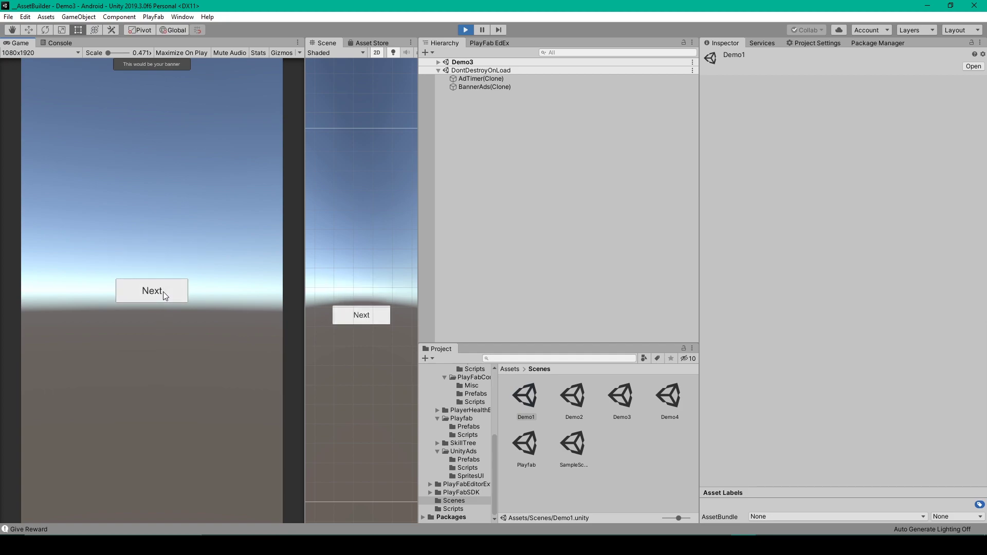
{"action": "left_click", "coordinate": [162, 291]}
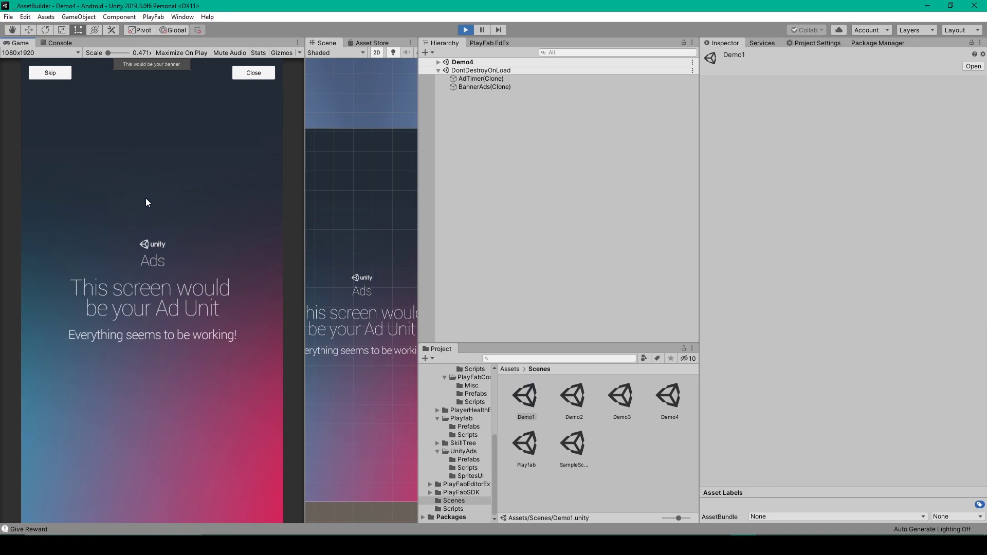
Step: Open the Services window with Ctrl+0 to show the Ads service page
{"action": "key", "text": "ctrl+0"}
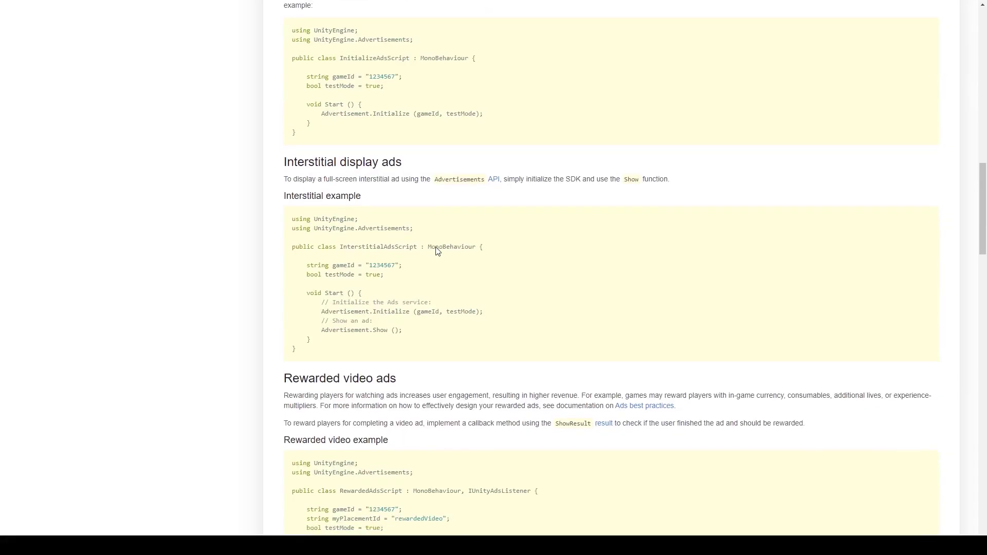
Step: Scroll the Unity Ads documentation down to the rewarded video ad button example code
{"action": "scroll", "coordinate": [436, 251], "scroll_direction": "down", "scroll_amount": 10}
{"action": "scroll", "coordinate": [436, 250], "scroll_direction": "down", "scroll_amount": 5}
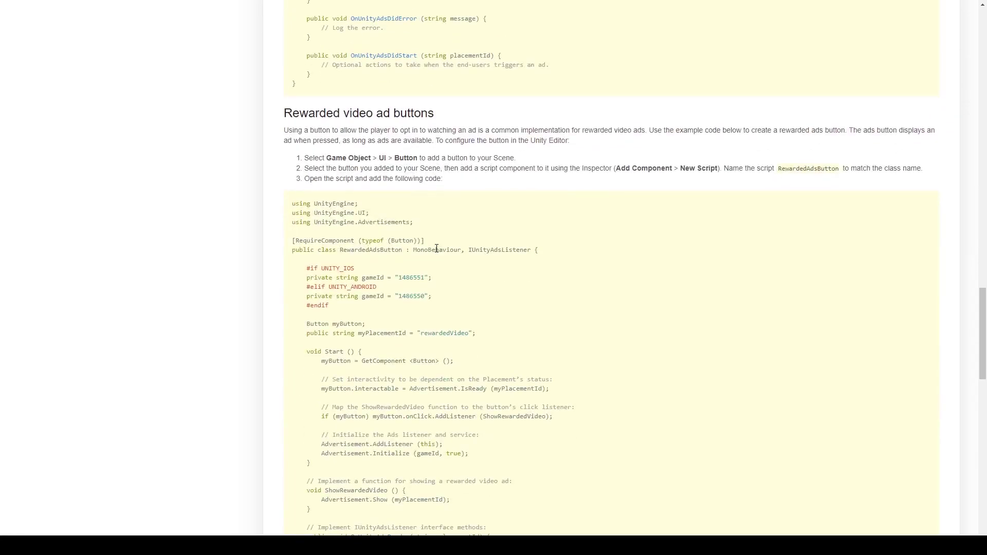